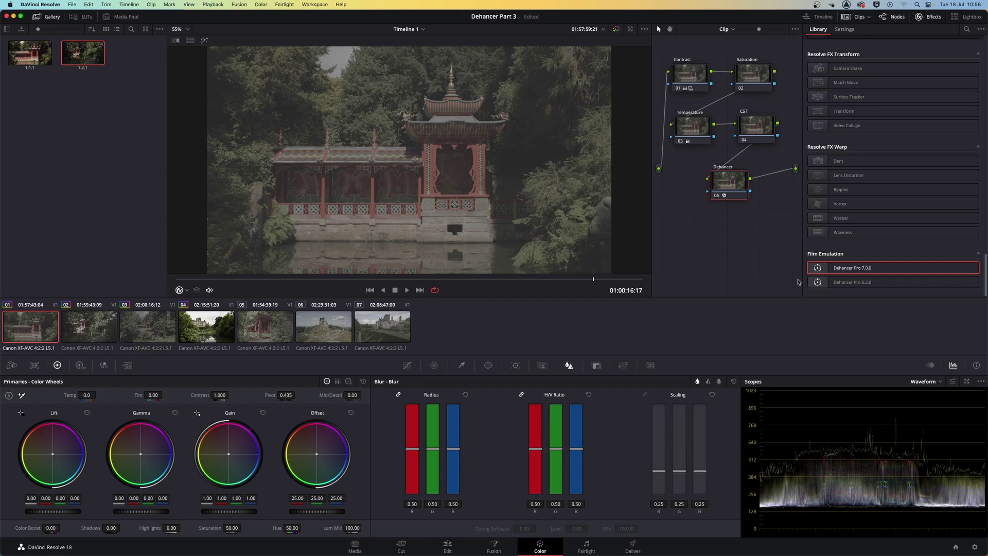
Step: Save the project and set the Dehancer node's input source to Choose Camera with Canon, C70, Log 3 Cinema Gamut
key("super+s")
left_click(844, 29)
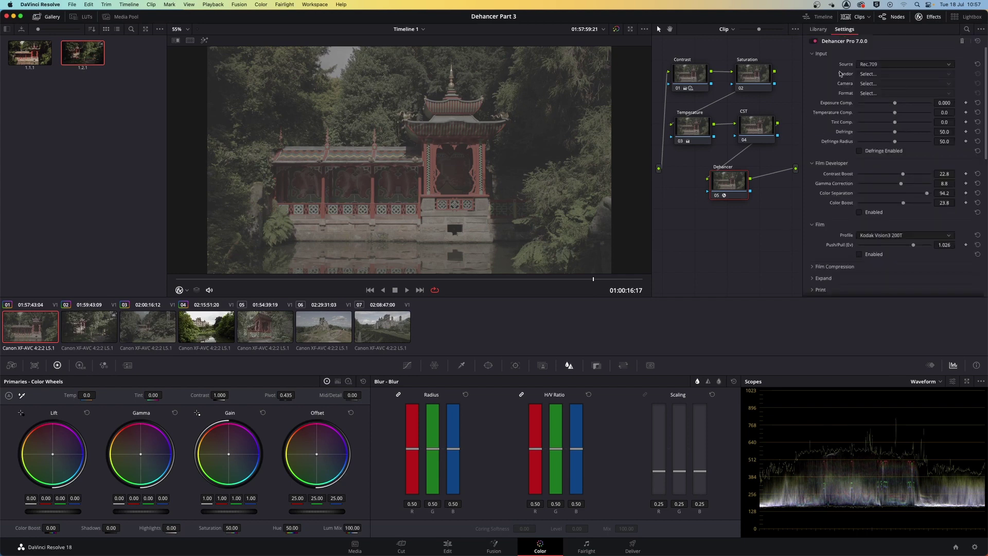
left_click(728, 182)
left_click(872, 65)
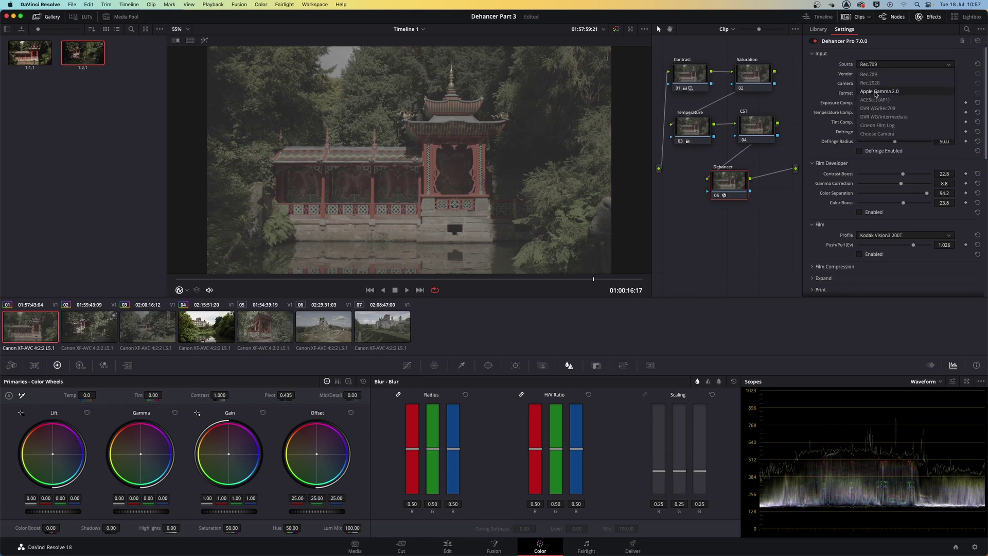
left_click(877, 134)
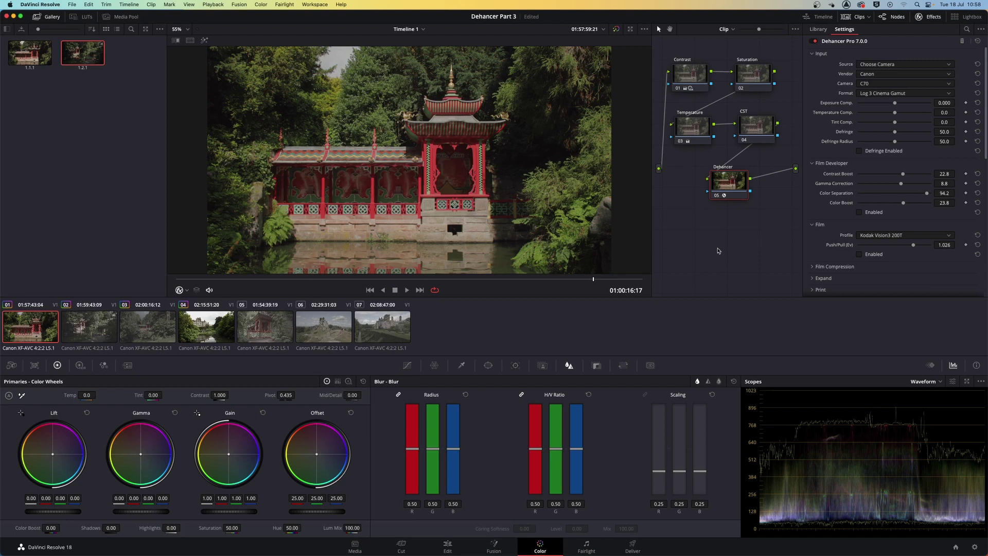
Step: Enable the Kodak Vision3 200T film emulation, switching it off and on to compare the image
left_click(860, 254)
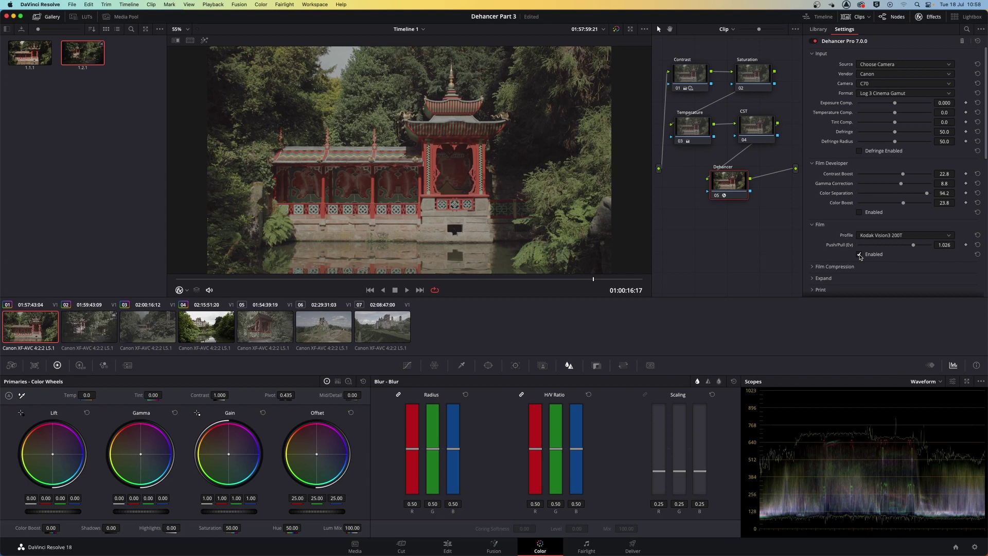
left_click(860, 255)
left_click(860, 255)
left_click(860, 255)
left_click(860, 255)
Step: Enable the Film Developer adjustments, switching them off and on to compare the image
left_click(859, 212)
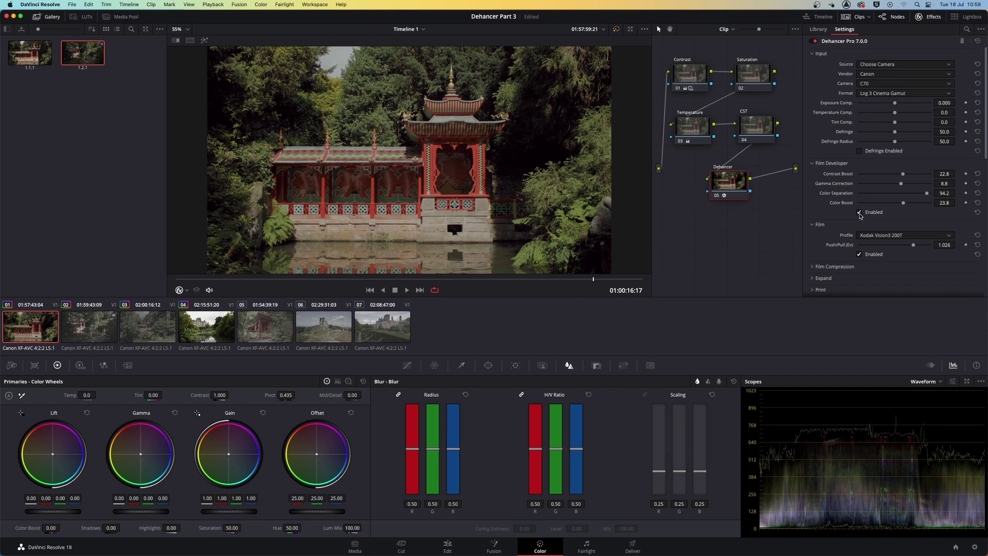
left_click(860, 213)
left_click(859, 213)
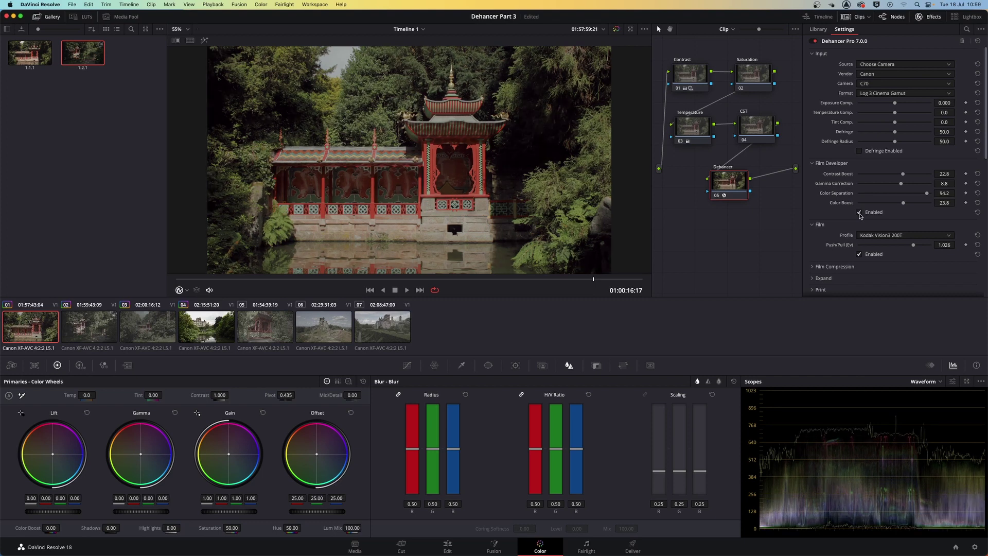
left_click(860, 212)
left_click(859, 213)
Step: Adjust Film Developer with Contrast Boost 21.7, Gamma Correction 12.4, lower Color Separation and Color Boost reset, and reduce the film's Push/Pull
left_click_drag(903, 175, 905, 191)
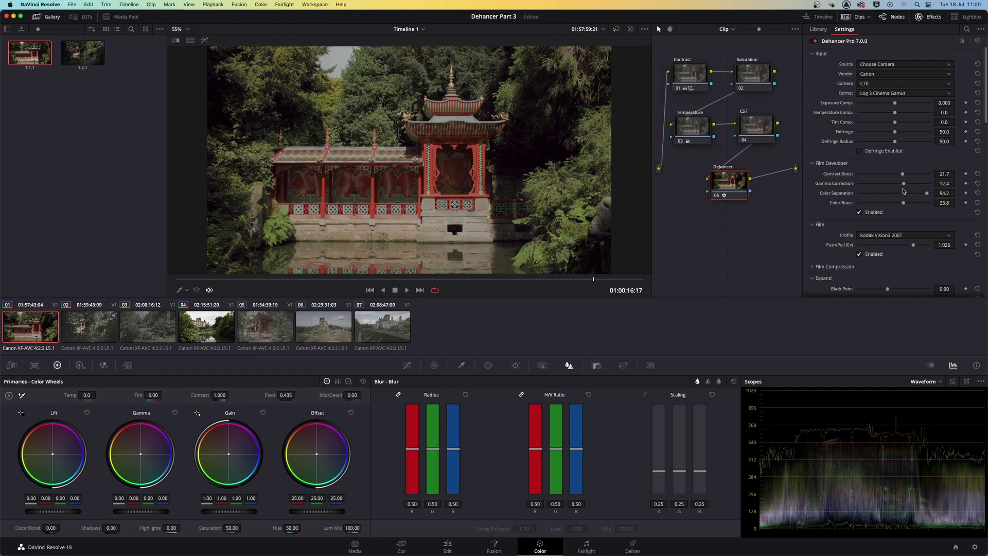
left_click_drag(927, 193, 899, 207)
left_click(977, 203)
mouse_move(914, 246)
left_mouse_down()
mouse_move(893, 249)
mouse_move(906, 248)
left_mouse_up()
Step: Look through the remaining Dehancer effect sections and examine the available Film Grain profiles
scroll(985, 91, "down", 3)
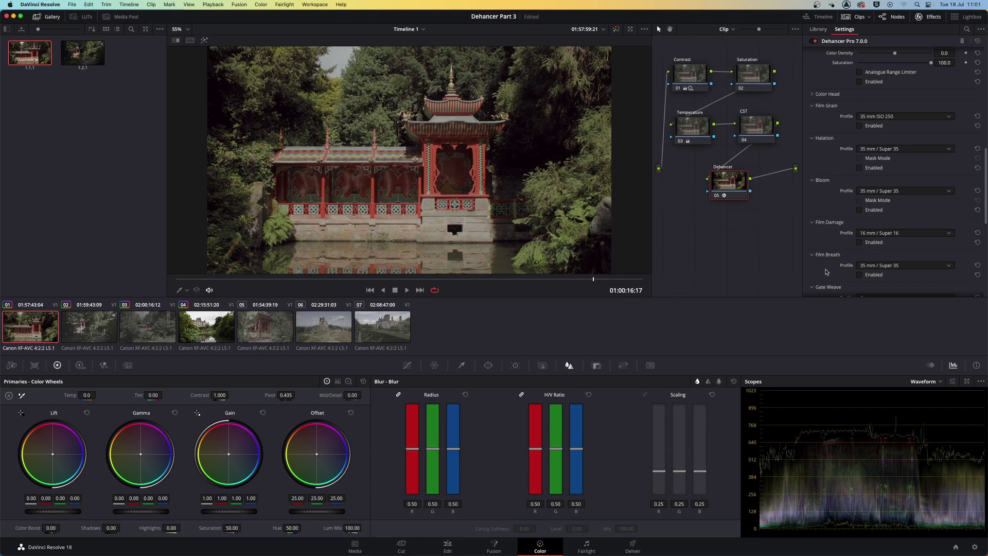
left_click_drag(985, 176, 986, 194)
scroll(869, 208, "up", 3)
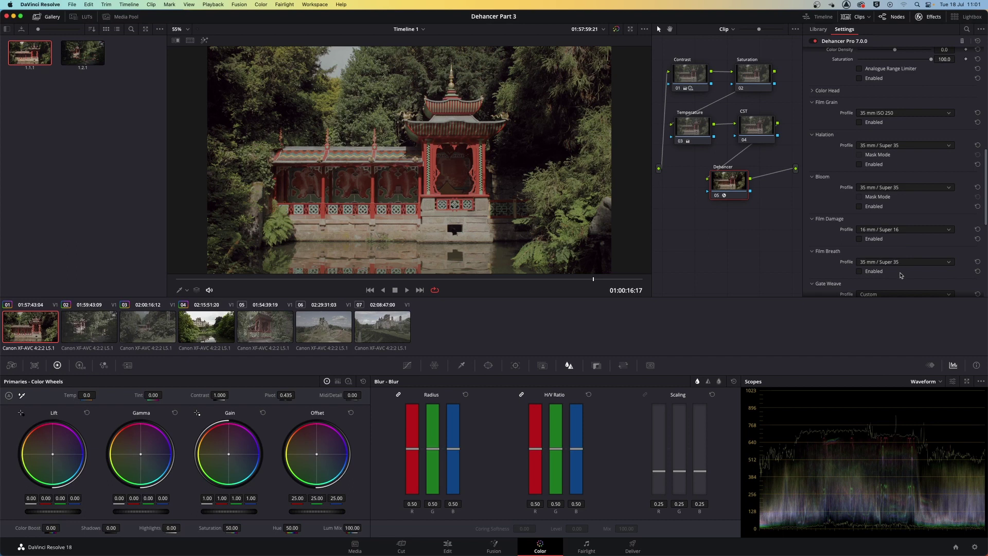
left_click(902, 114)
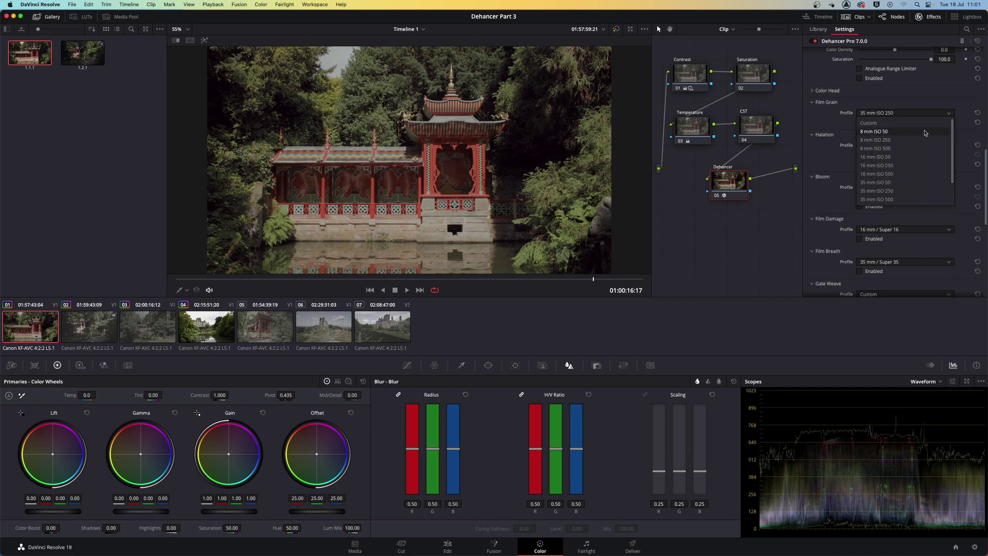
left_click(949, 114)
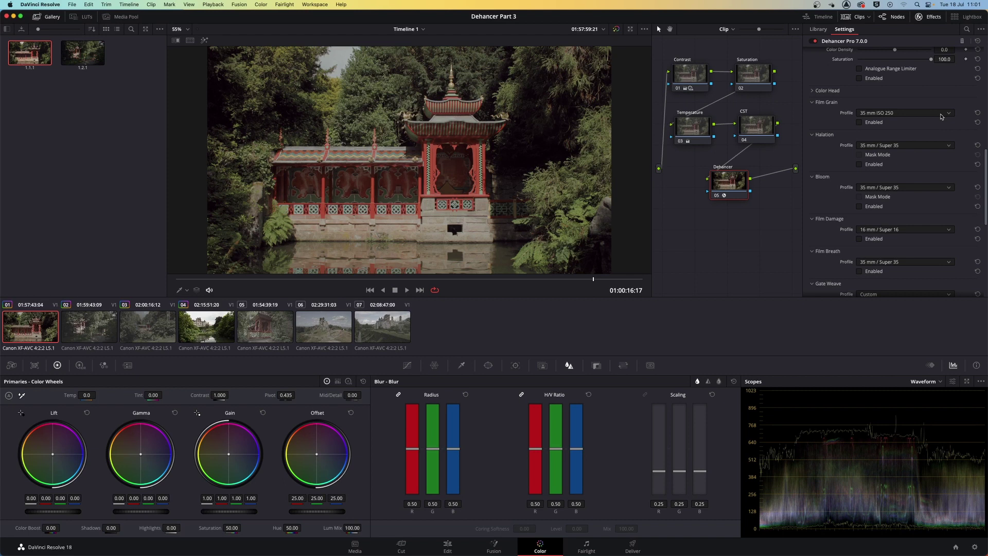
left_click(939, 115)
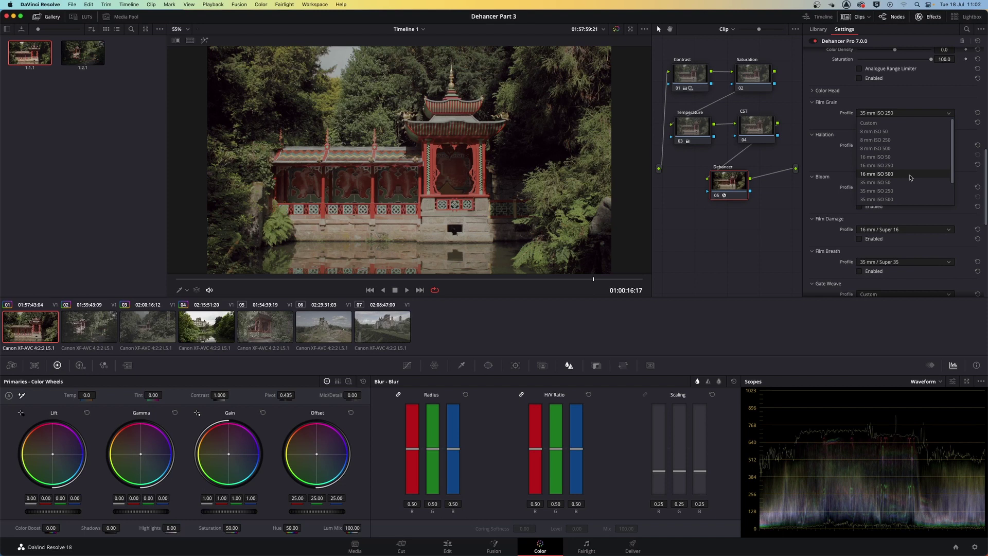
left_click(949, 114)
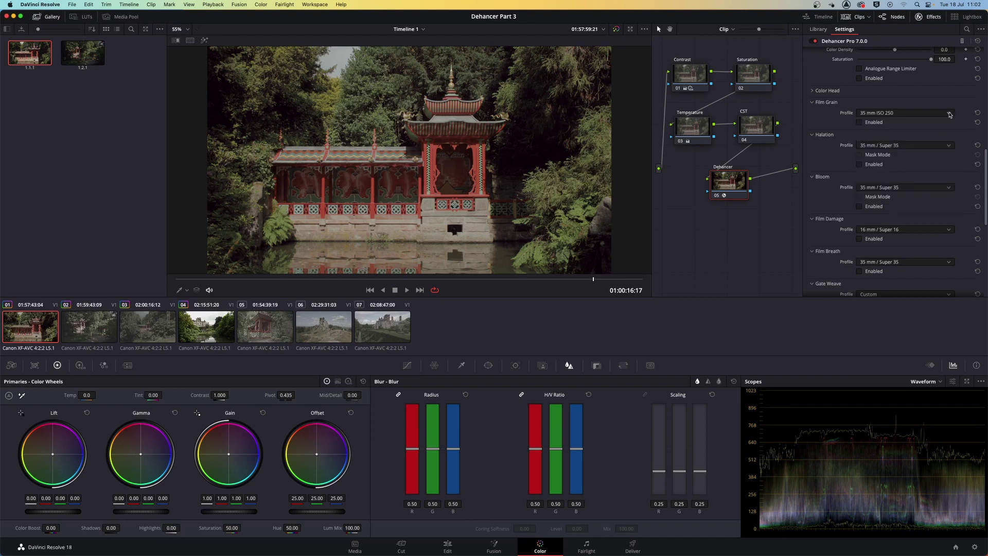
left_click(917, 113)
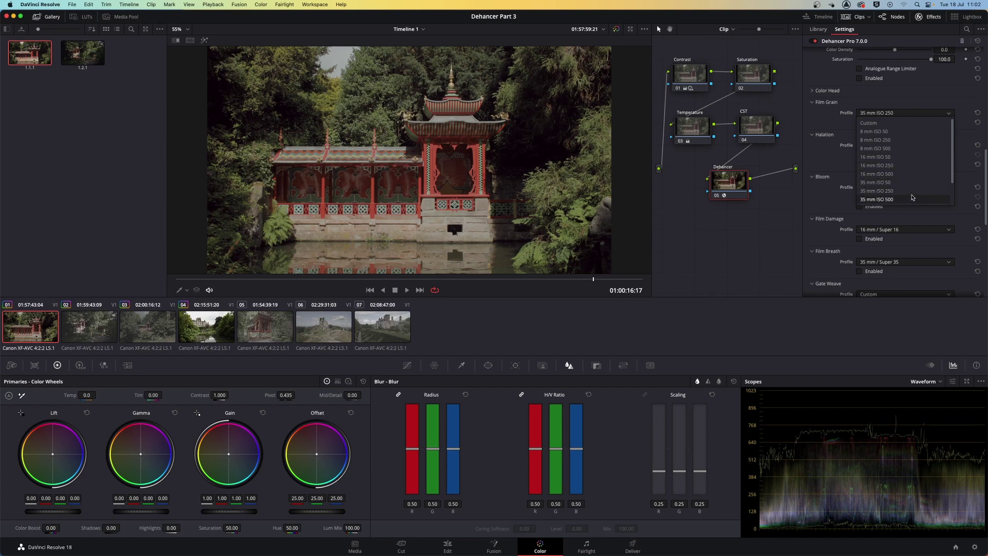
left_click(875, 114)
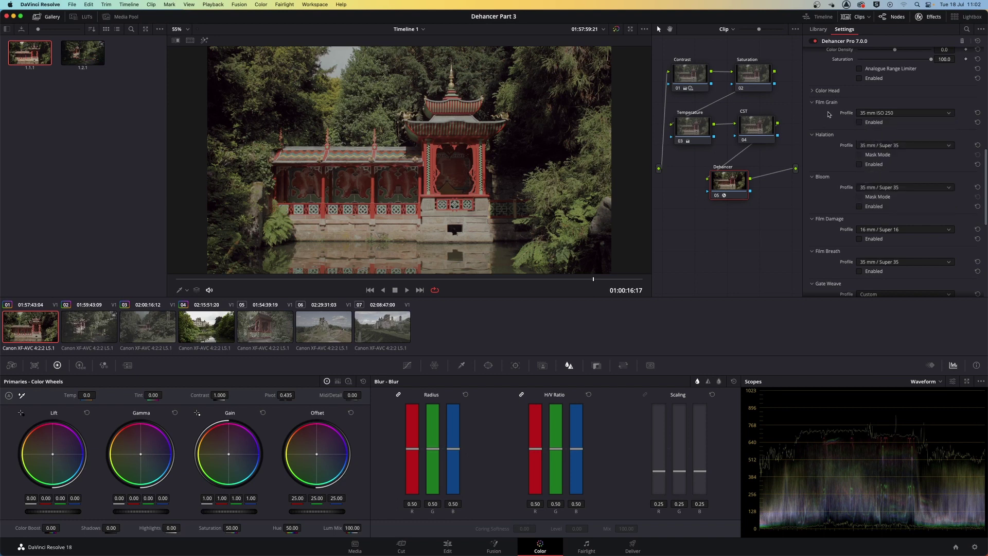
Step: Enable Film Grain with the 8 mm ISO 250 profile and preview the clip full screen
left_click(859, 123)
left_click(858, 123)
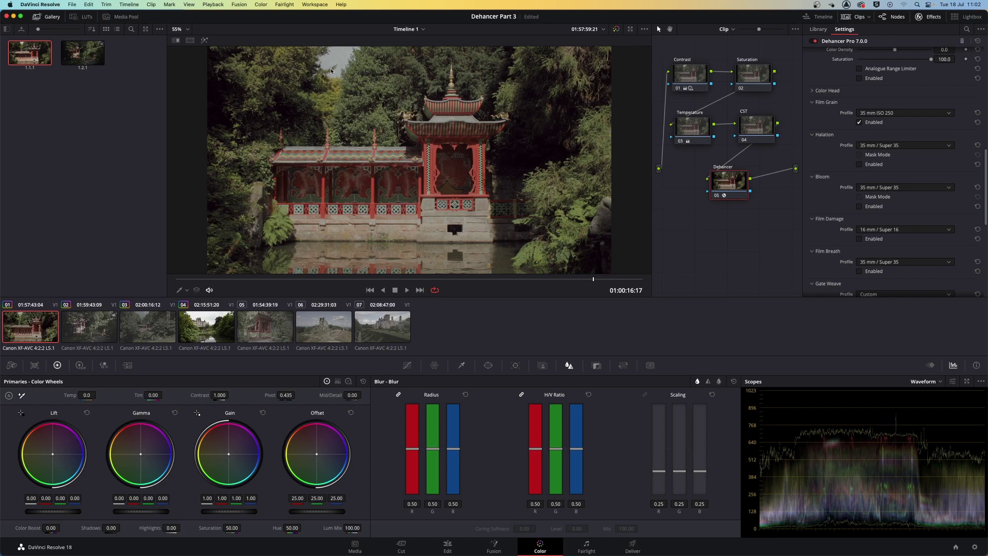
left_click(874, 113)
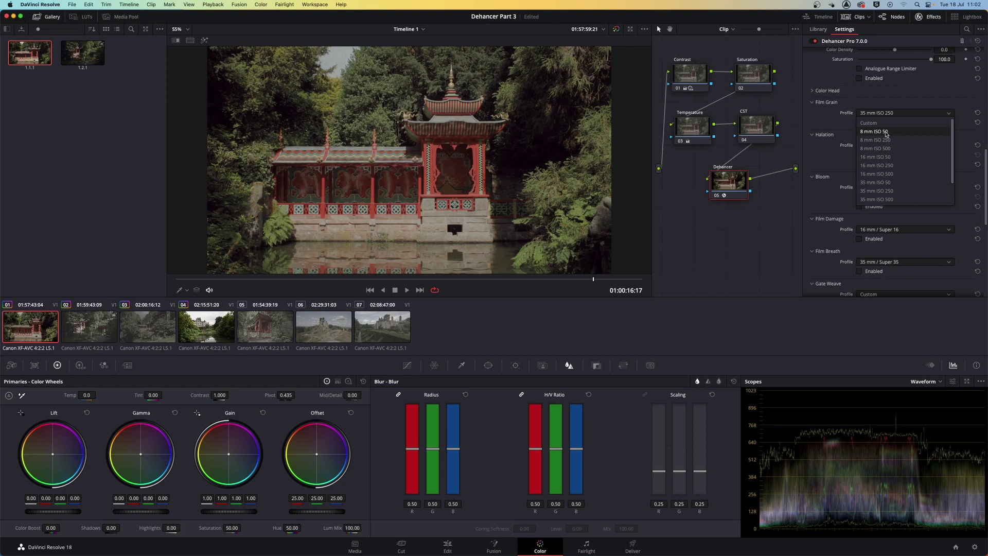
scroll(952, 133, "down", 3)
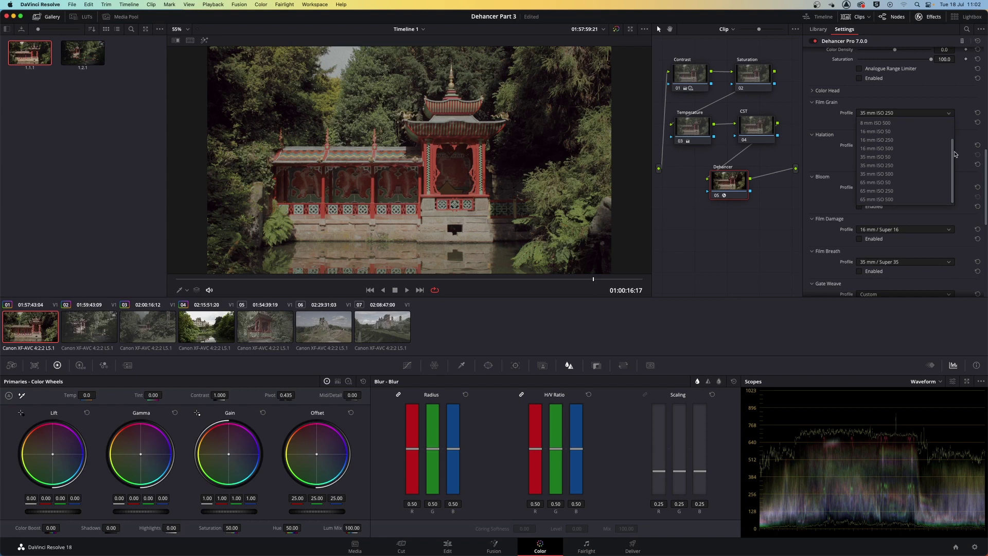
scroll(955, 147, "up", 3)
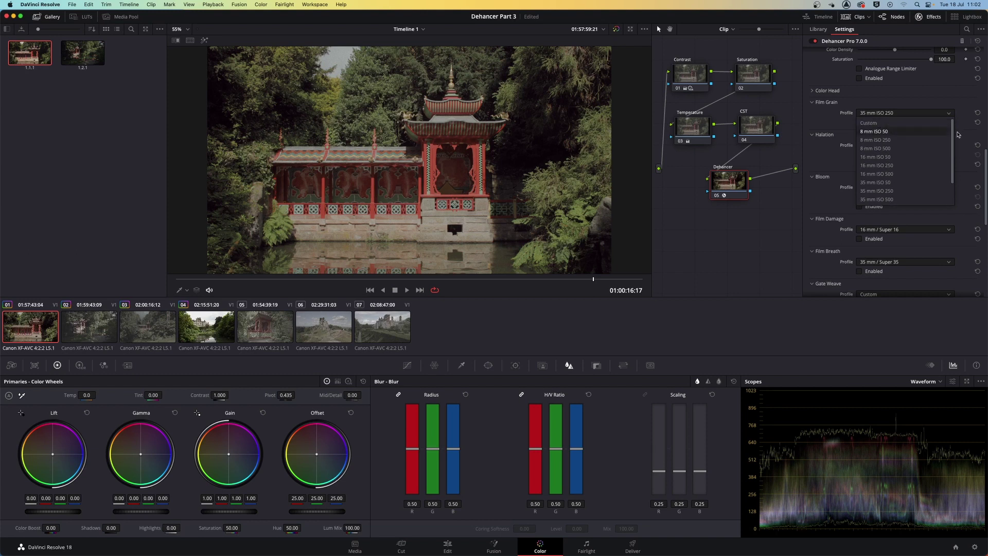
left_click(878, 141)
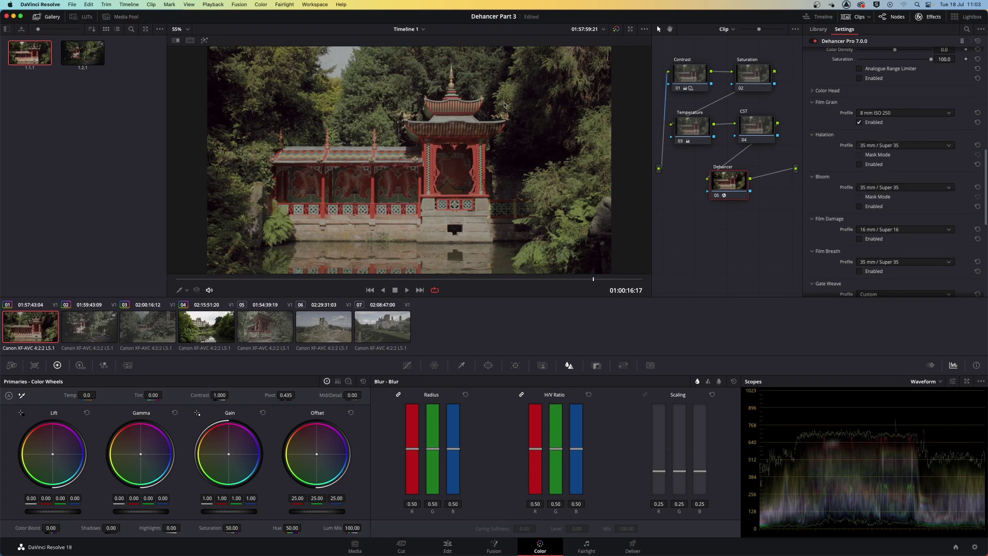
key("super+f")
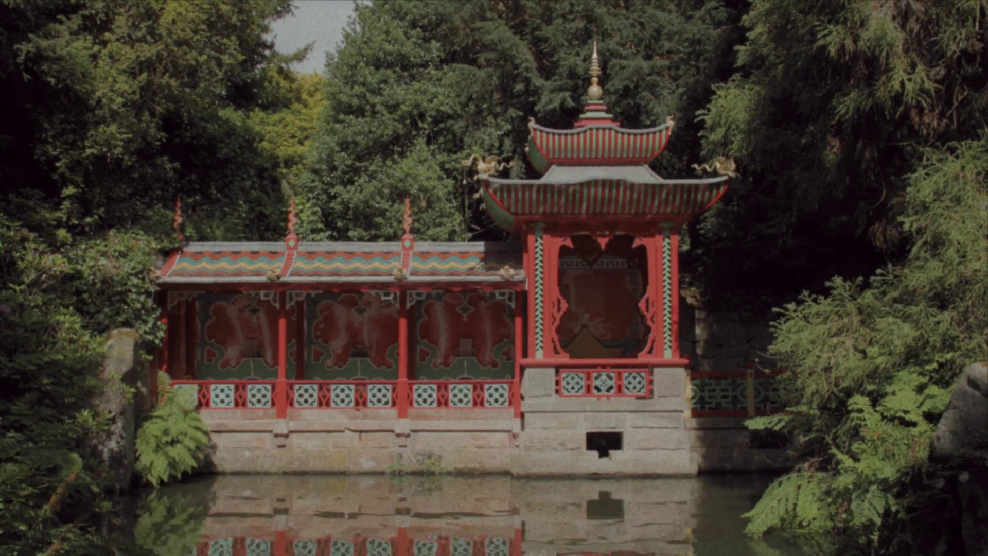
key("Escape")
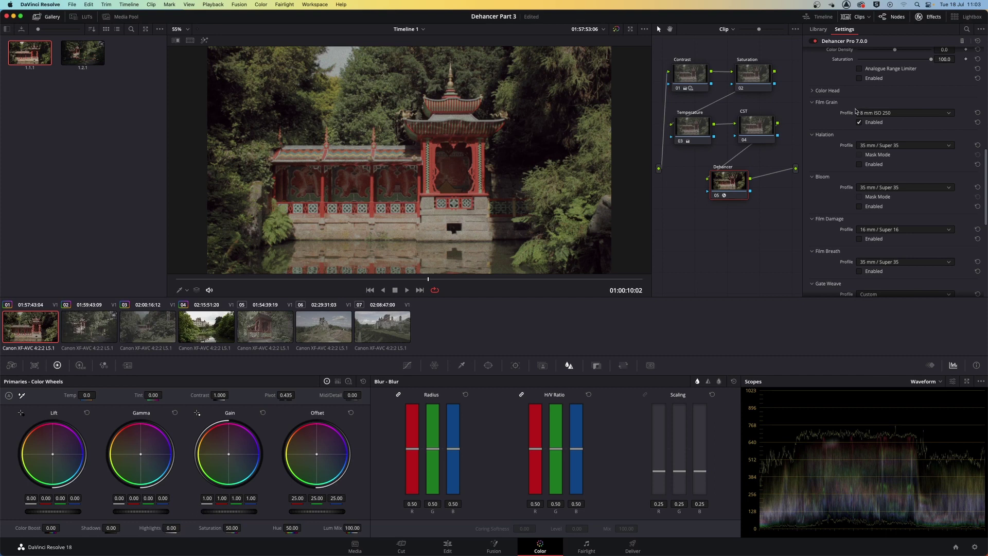
Step: Try the 16 mm ISO 250 and 35 mm ISO 250 Film Grain profiles
left_click(875, 116)
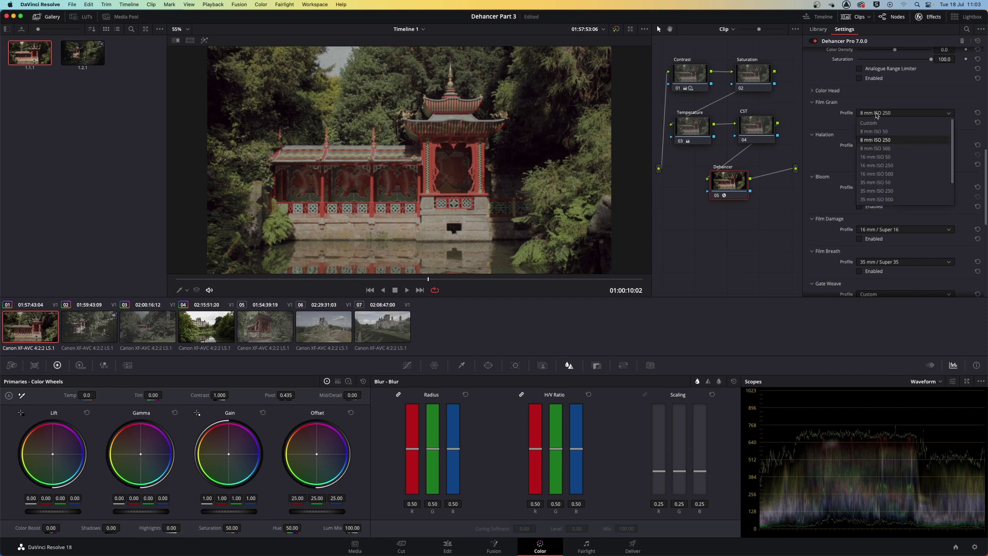
left_click(881, 165)
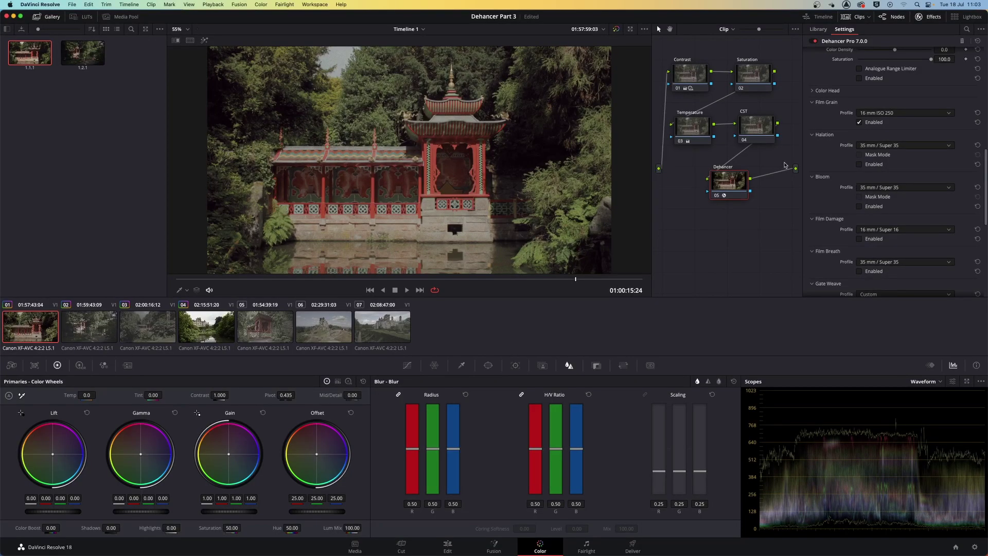
left_click(878, 113)
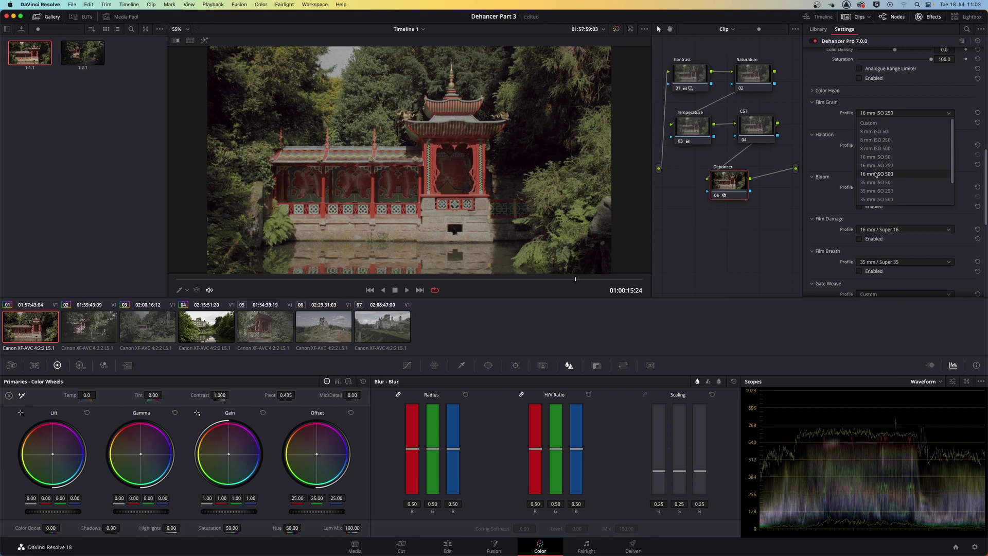
left_click(876, 191)
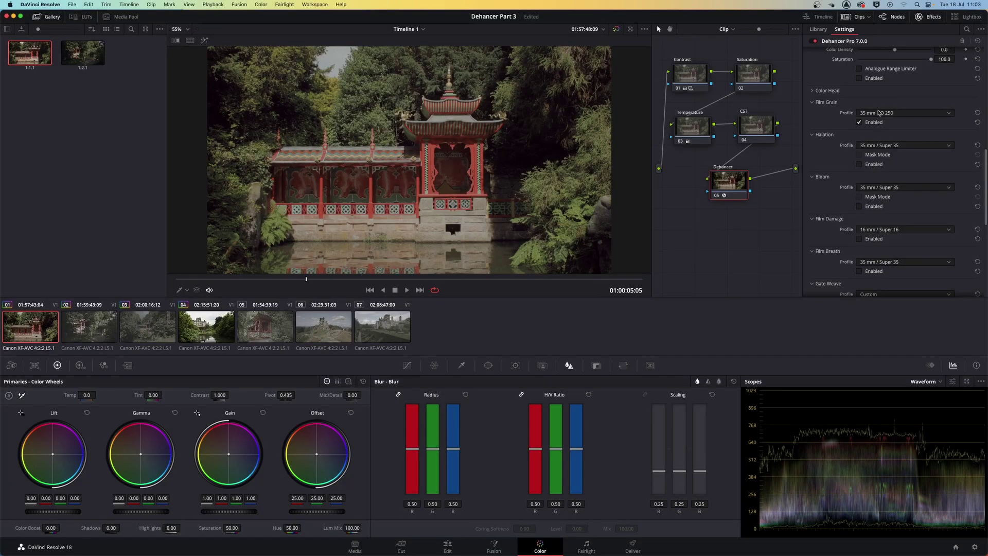
Step: Try the 65 mm ISO 250 Film Grain profile and preview the clip full screen
left_click(878, 113)
left_click_drag(952, 157, 951, 171)
left_click(891, 191)
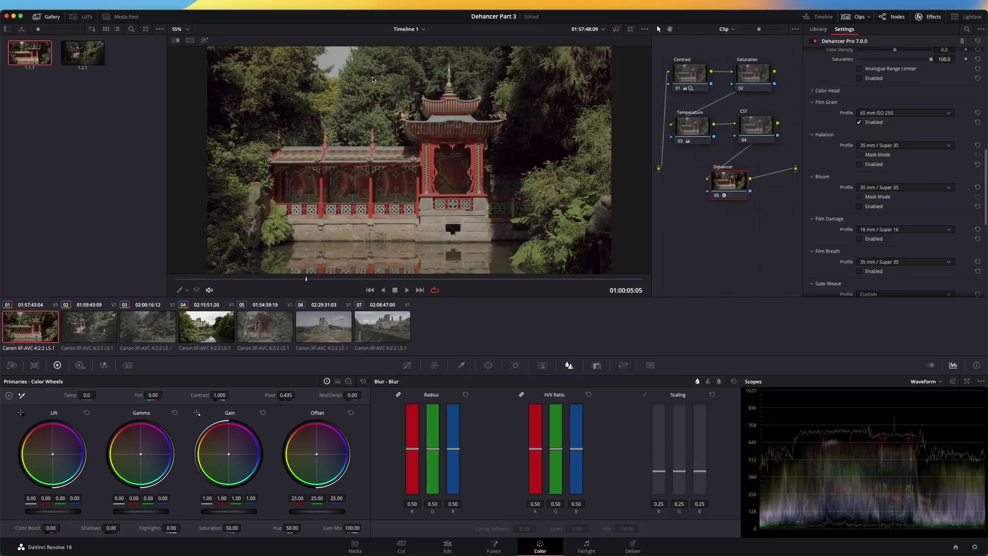
key("super+f")
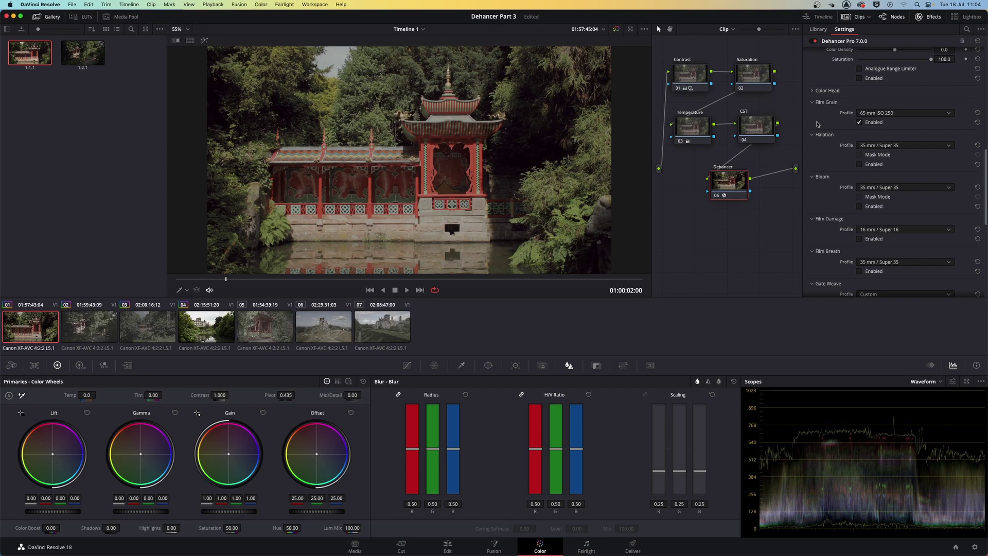
Step: Switch the Film Grain profile to Custom to inspect the Size and other grain parameters of the 65 mm ISO 250 preset
left_click(868, 114)
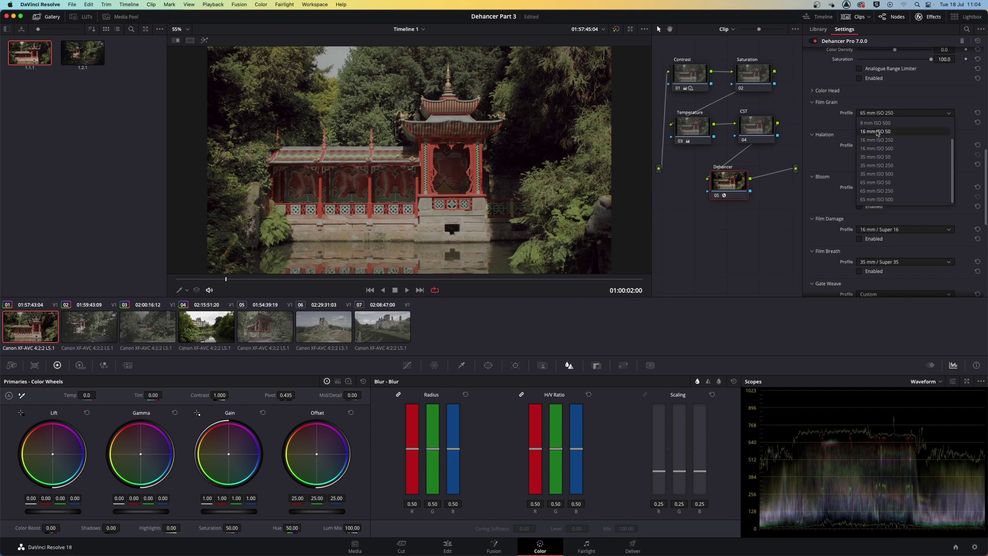
scroll(951, 161, "up", 3)
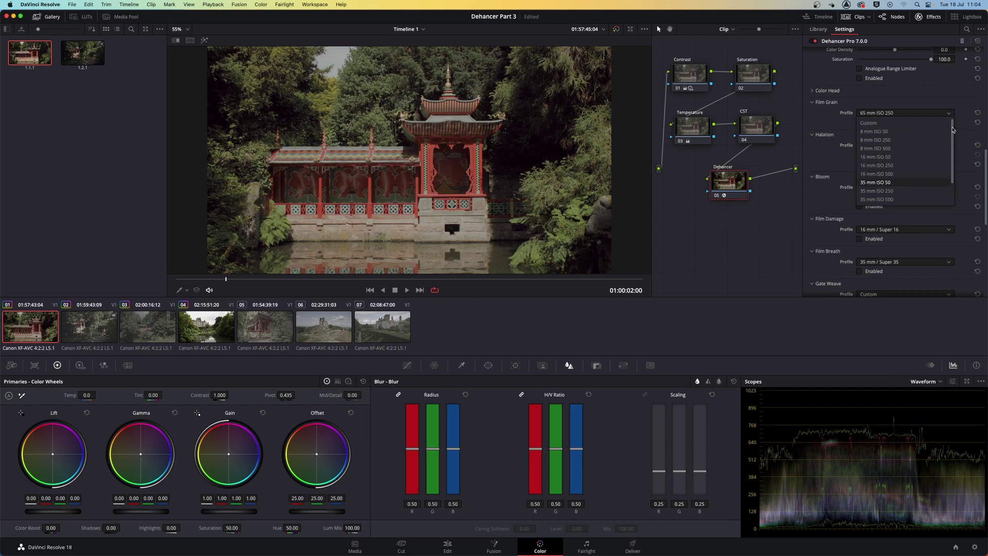
left_click(883, 124)
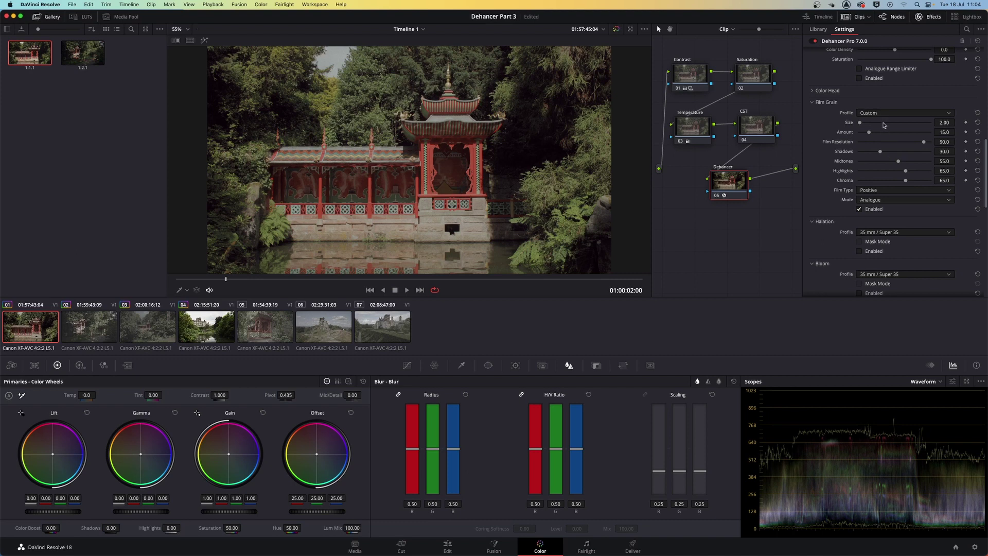
mouse_move(859, 125)
left_mouse_down()
mouse_move(923, 124)
mouse_move(860, 124)
left_mouse_up()
Step: Load the 8 mm ISO 250 Film Grain preset and switch the profile to Custom to expose its grain parameters
left_click(881, 114)
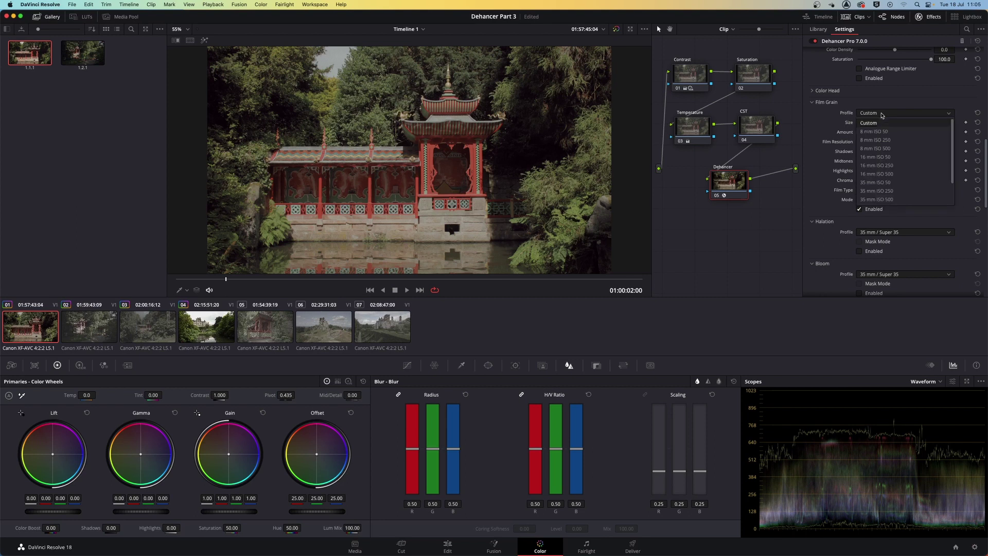
left_click(871, 140)
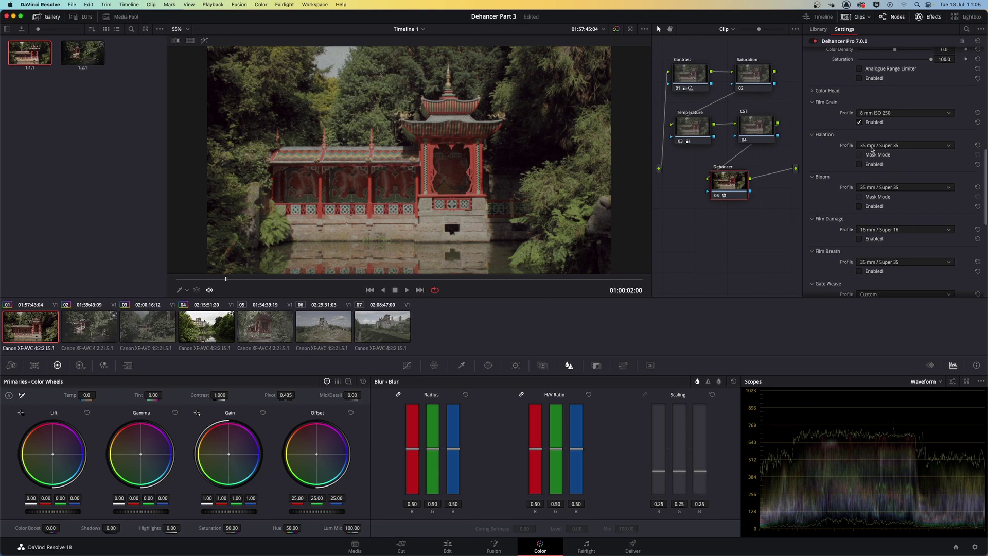
left_click(901, 116)
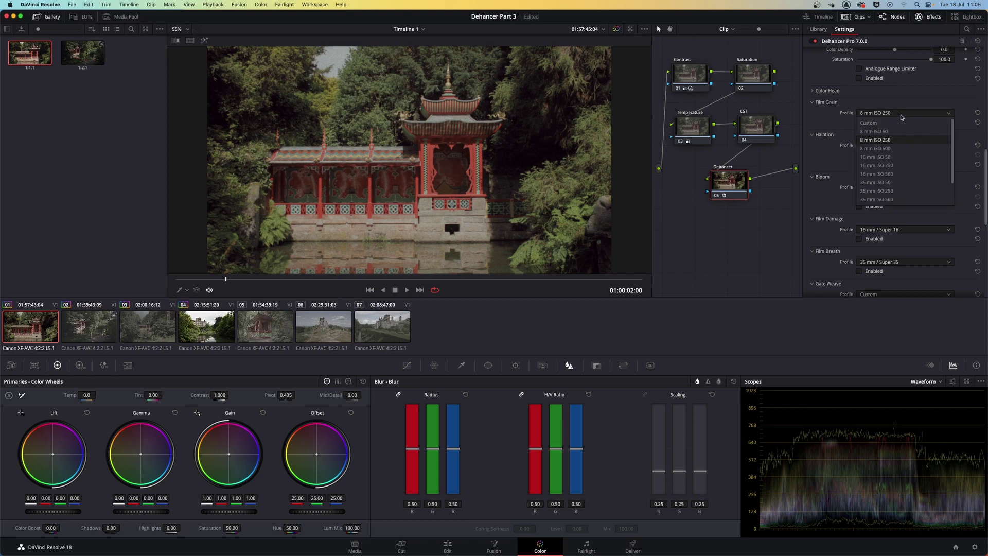
left_click(875, 125)
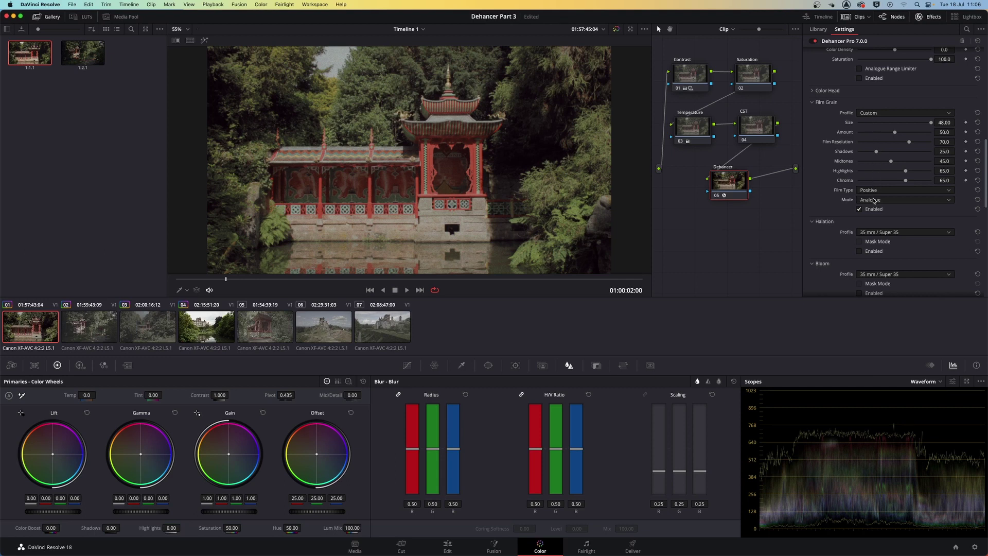
Step: Load the 35 mm ISO 250 Film Grain preset and switch the profile to Custom to inspect its grain parameters
left_click(889, 114)
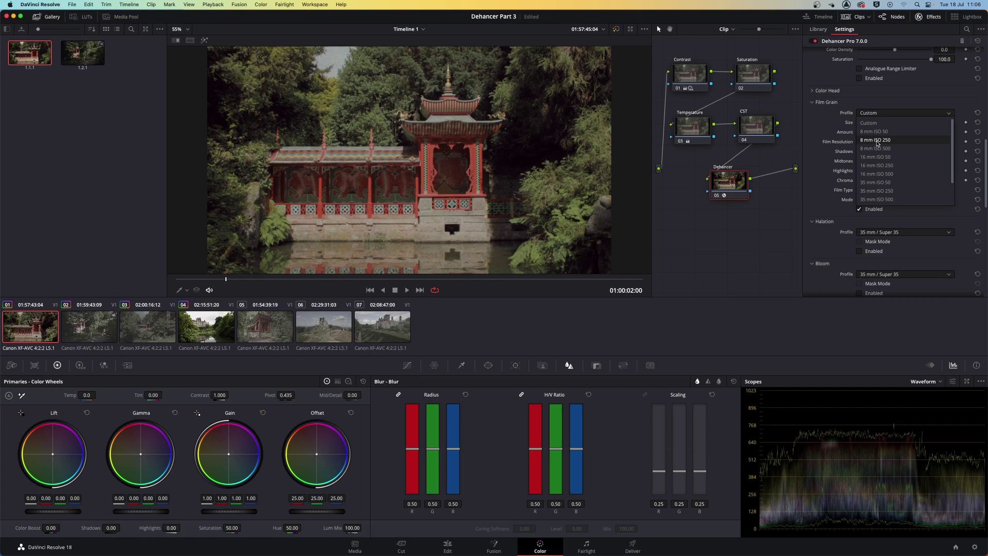
left_click(879, 192)
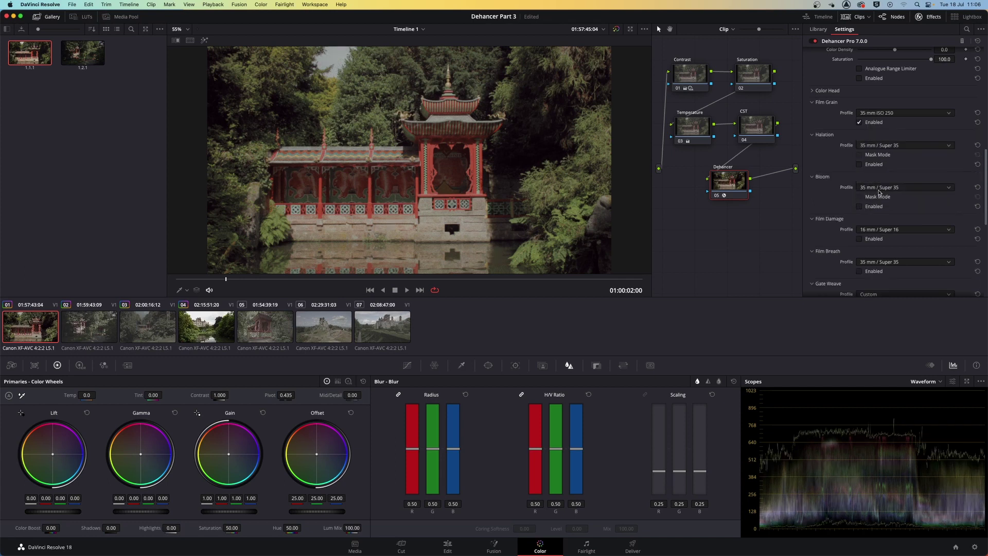
left_click(880, 113)
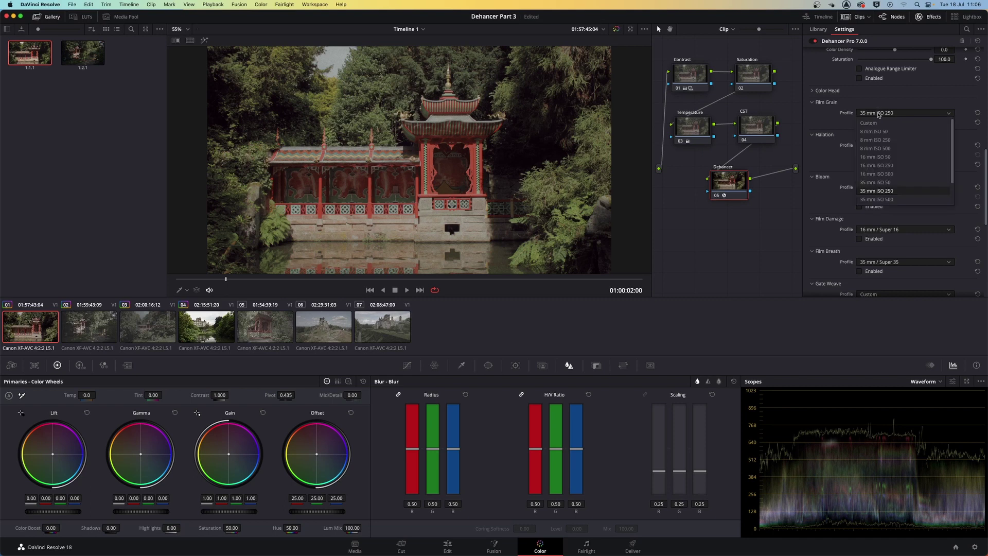
left_click(870, 124)
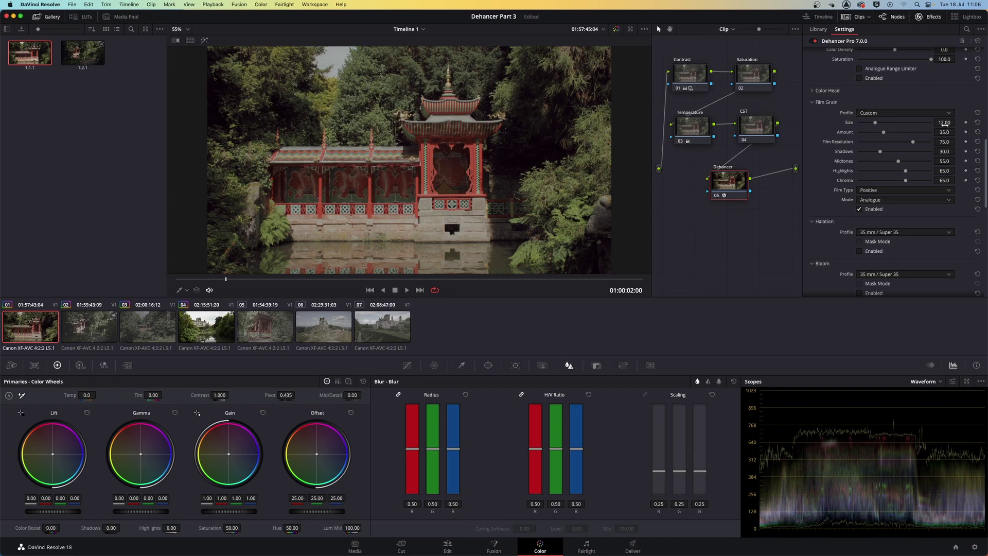
Step: Reload the 8 mm ISO 250 Film Grain preset and switch the profile to Custom to compare its Size value
left_click(892, 114)
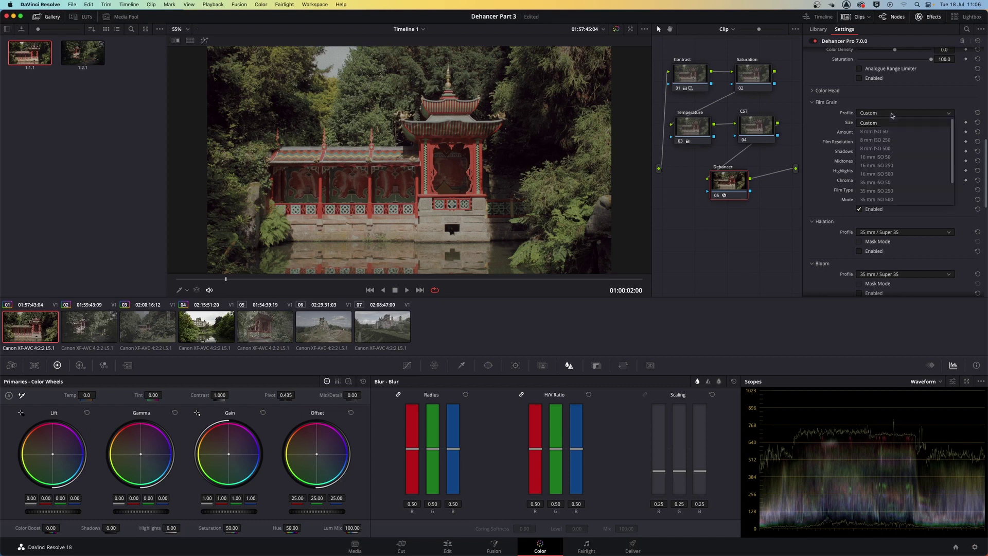
left_click(876, 140)
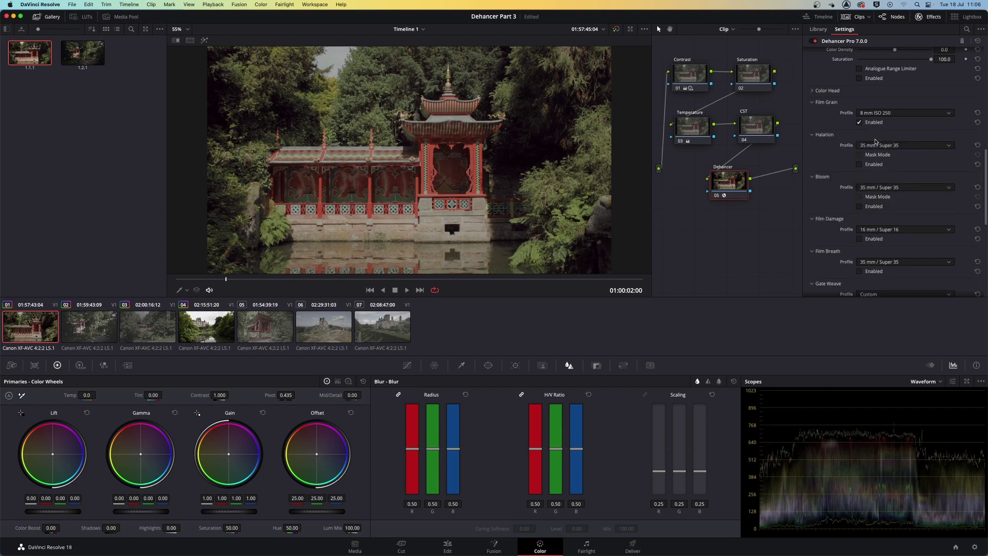
left_click(889, 114)
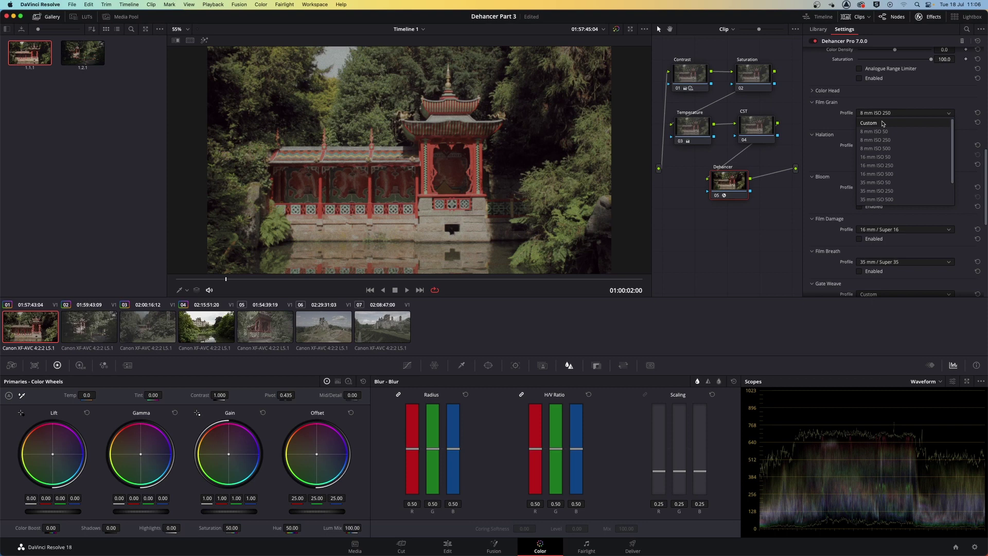
left_click(883, 124)
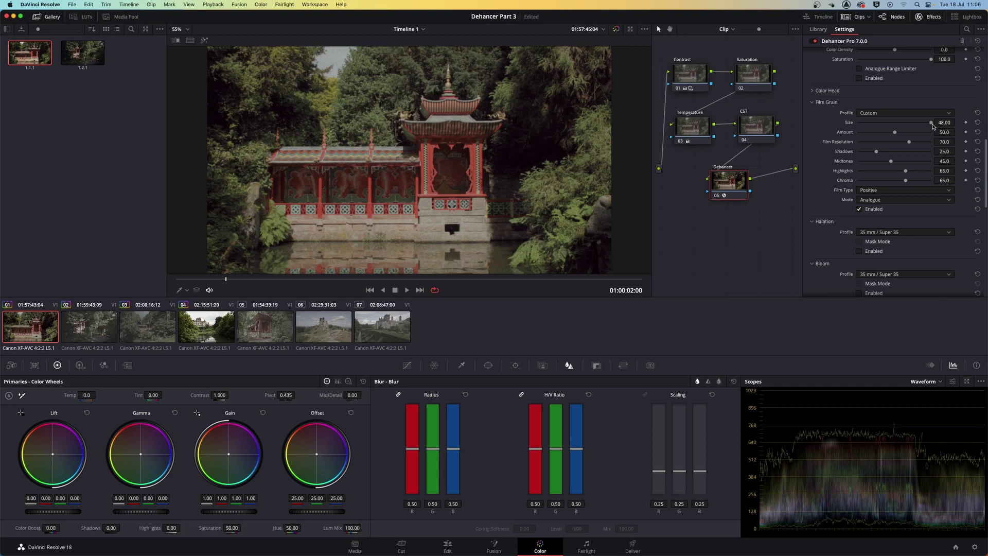
Step: Set the Film Grain profile to 35 mm ISO 250
left_click(907, 116)
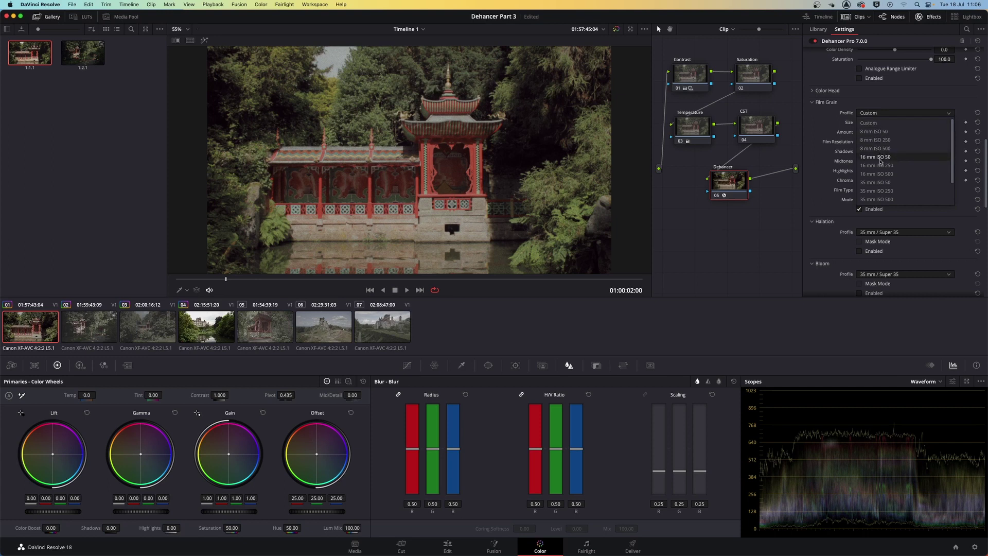
left_click(876, 189)
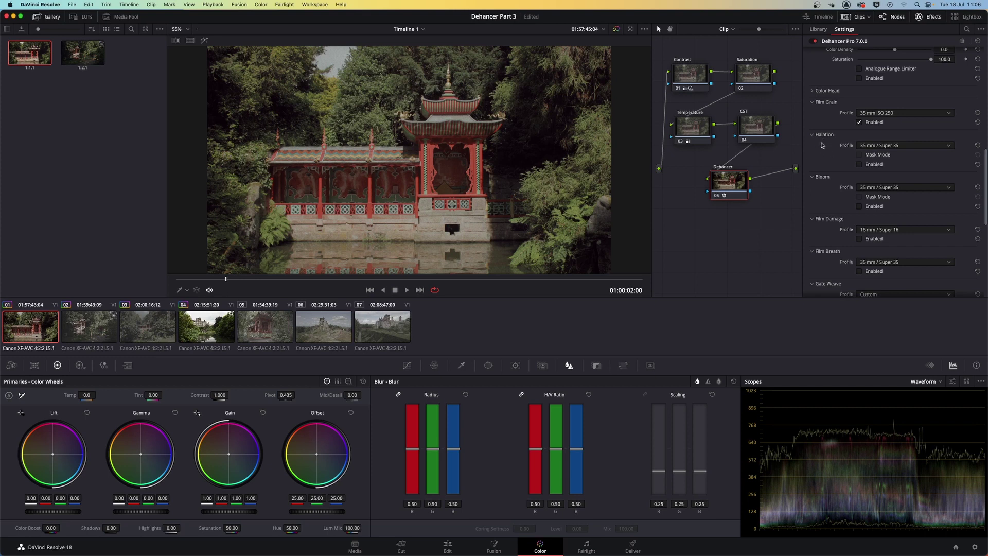
Step: Switch the Halation profile to Custom to expose its parameters and enable Halation, toggling it to compare the effect
left_click(892, 147)
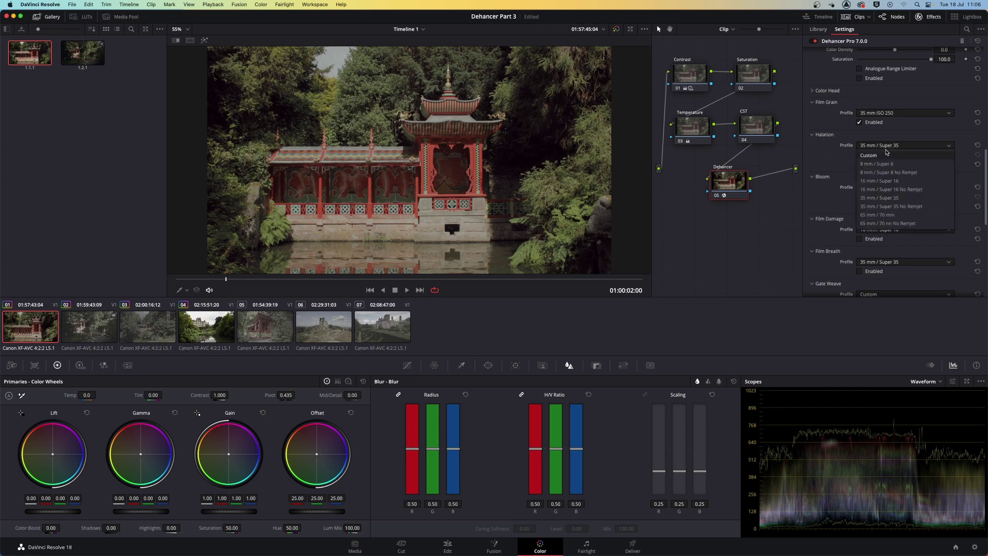
left_click(880, 157)
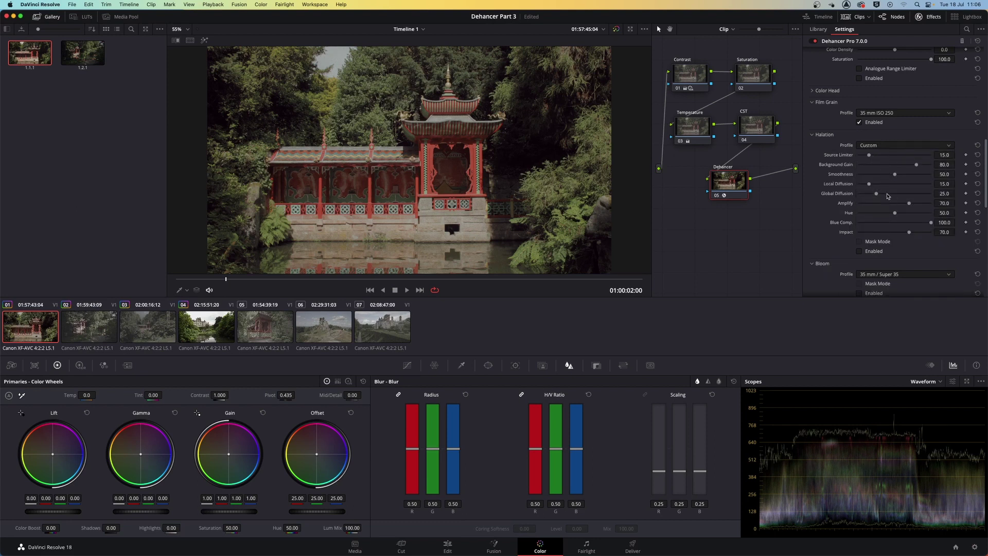
left_click(860, 251)
left_click(860, 252)
left_click(860, 251)
Step: Try the 8 mm / Super 8 and 8 mm / Super 8 No Remjet Halation profiles and save the project
left_click(889, 146)
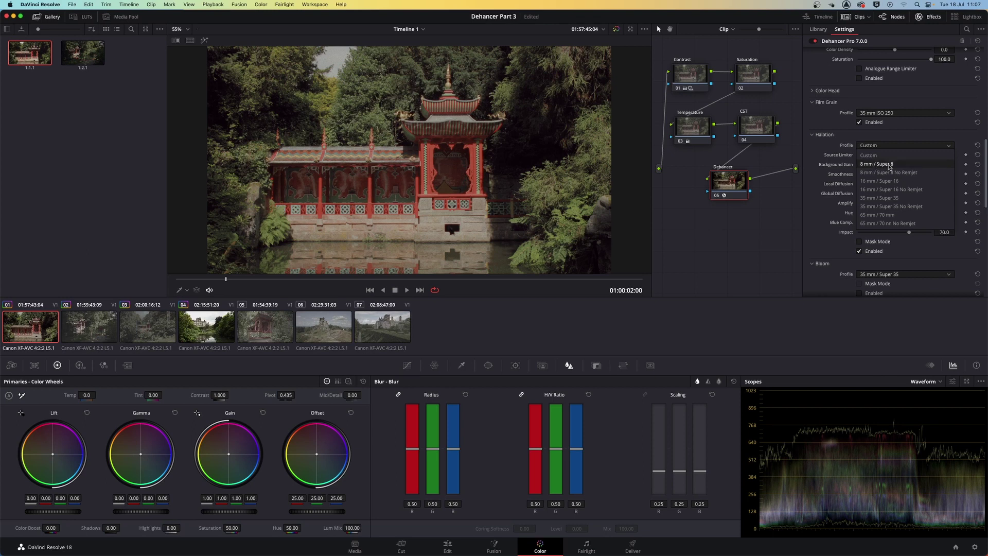
left_click(873, 165)
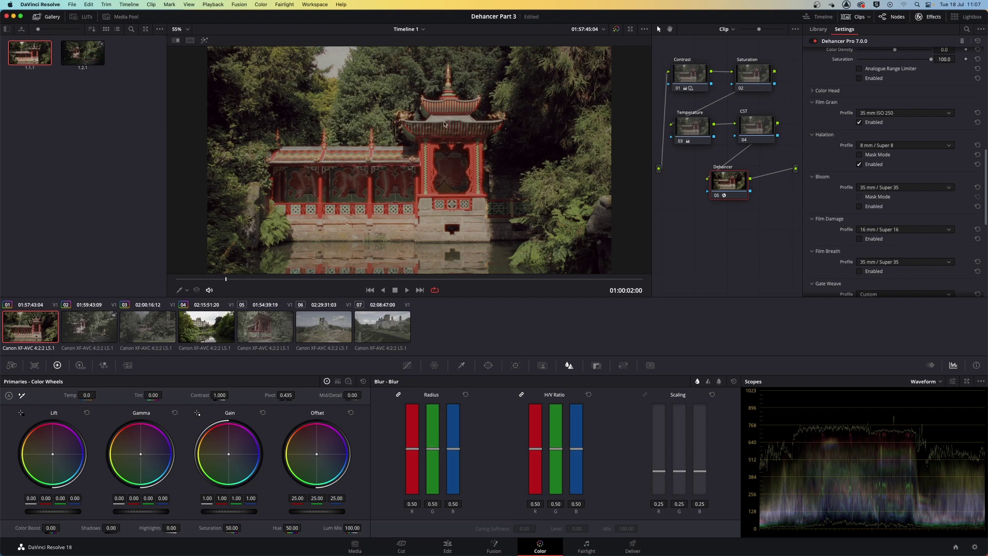
left_click(906, 147)
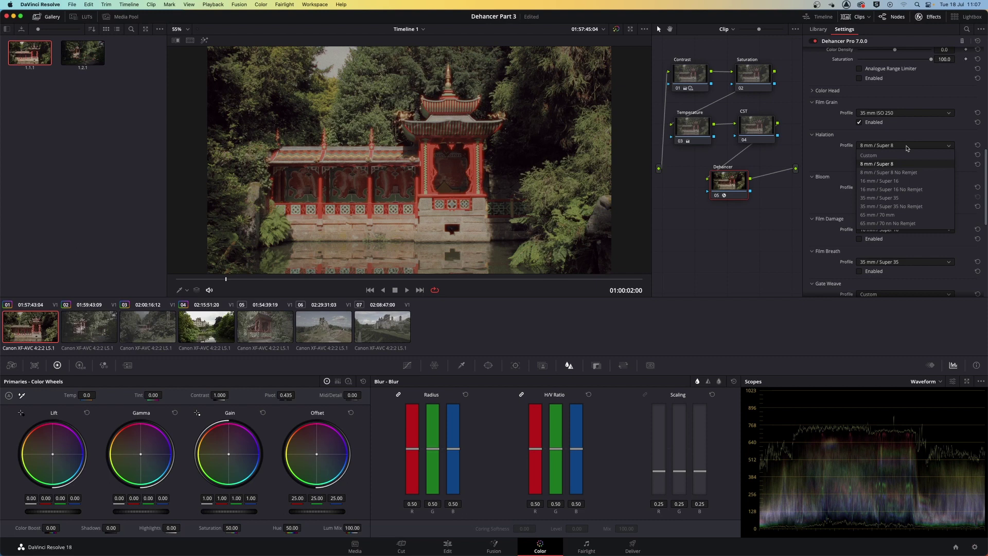
left_click(897, 173)
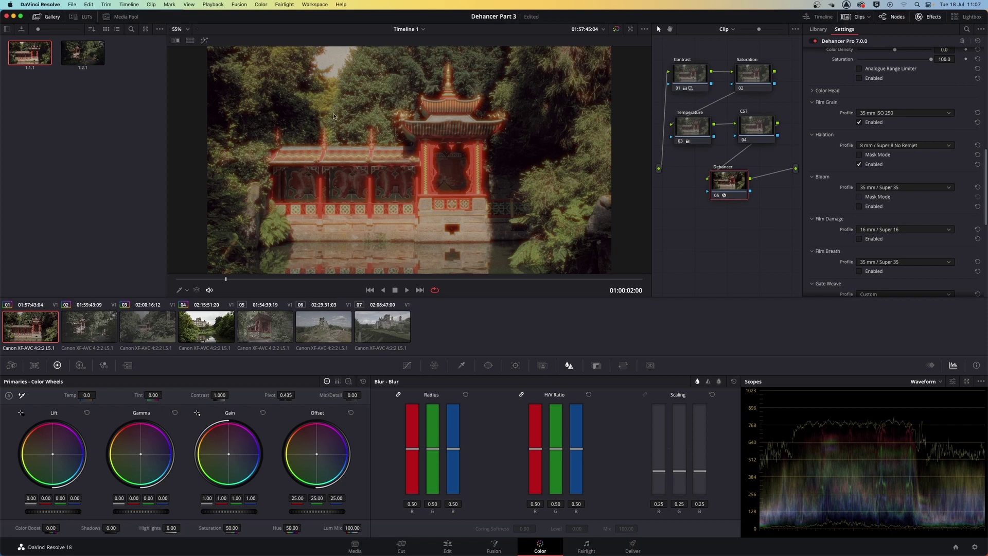
key("super+s")
Step: Use Halation Mask Mode temporarily to compare the 8 mm / Super 8, 8 mm / Super 8 No Remjet and 16 mm / Super 16 profiles
left_click(859, 155)
left_click(877, 146)
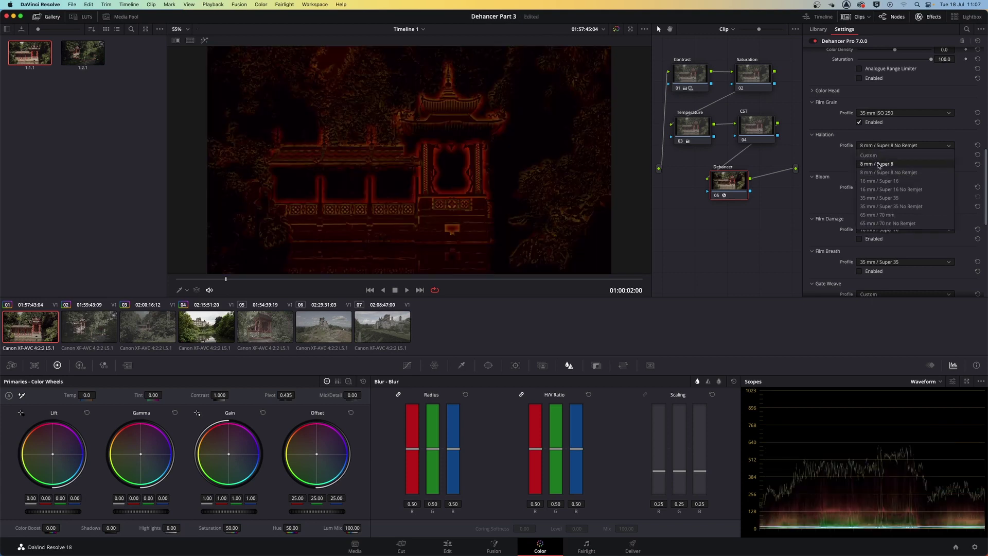
left_click(879, 165)
left_click(883, 146)
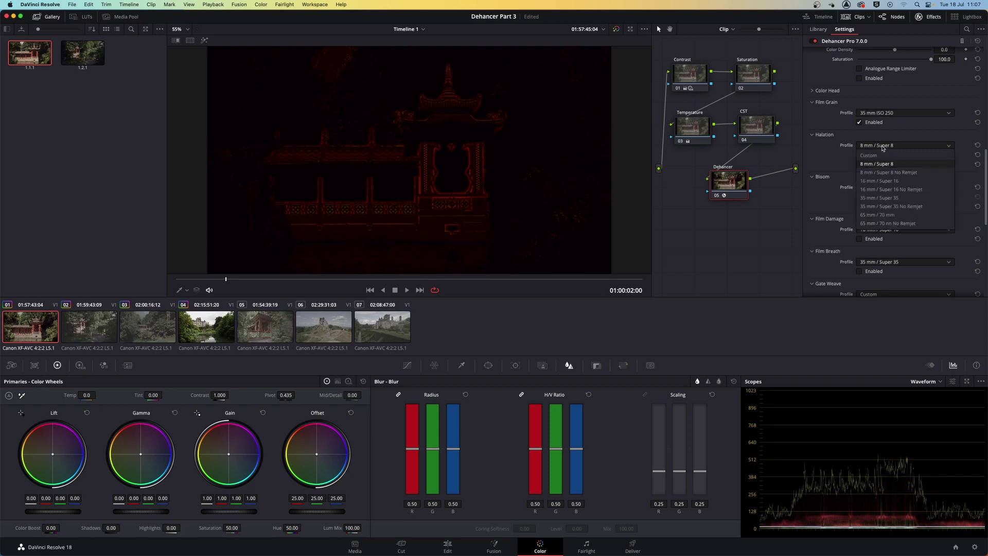
left_click(886, 173)
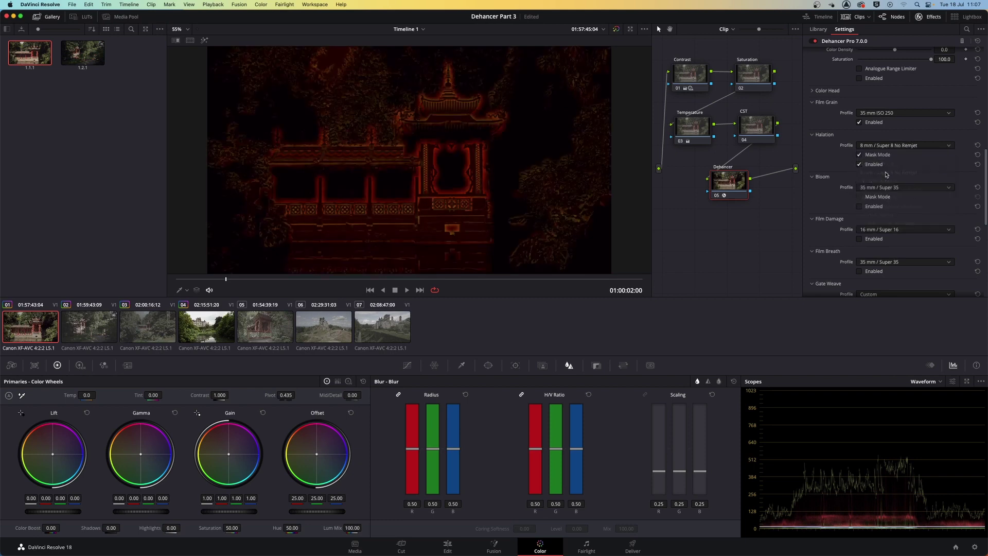
left_click(894, 146)
left_click(877, 182)
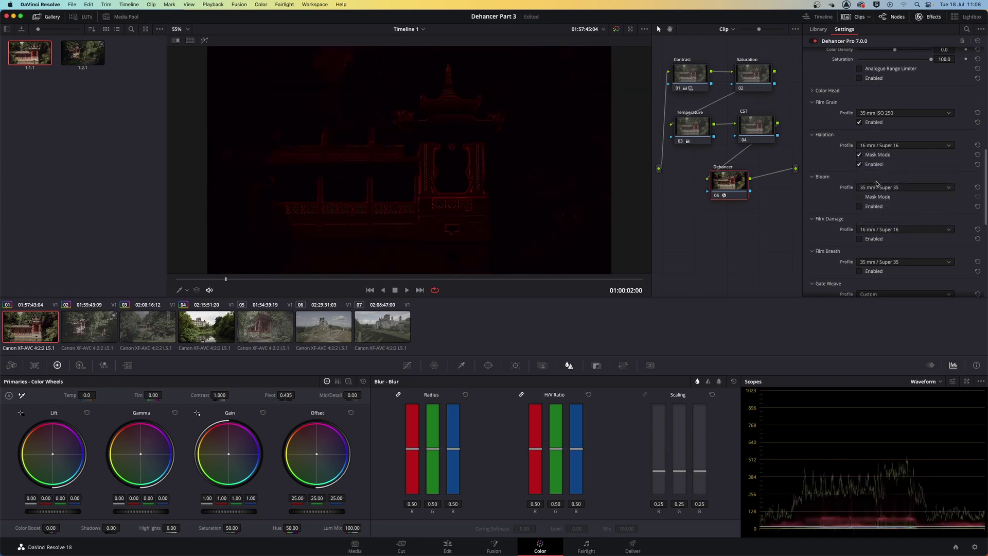
left_click(859, 155)
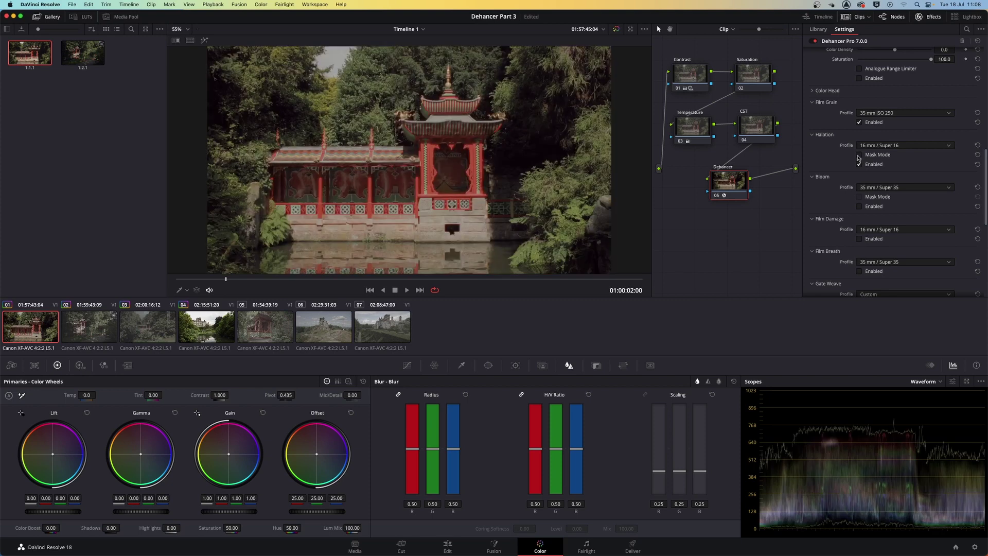
Step: Try the 16 mm / Super 16 No Remjet and 35 mm / Super 35 Halation profiles
left_click(877, 147)
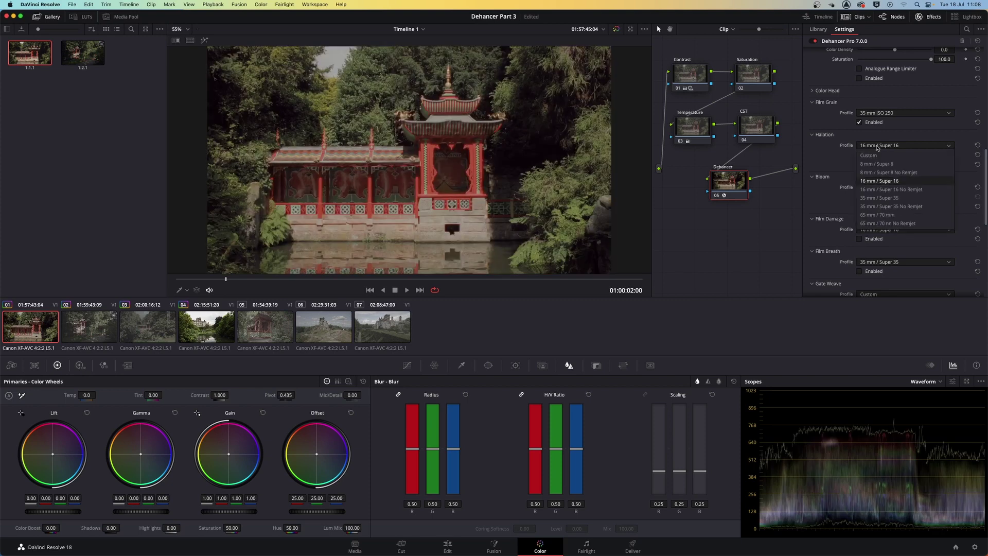
left_click(890, 190)
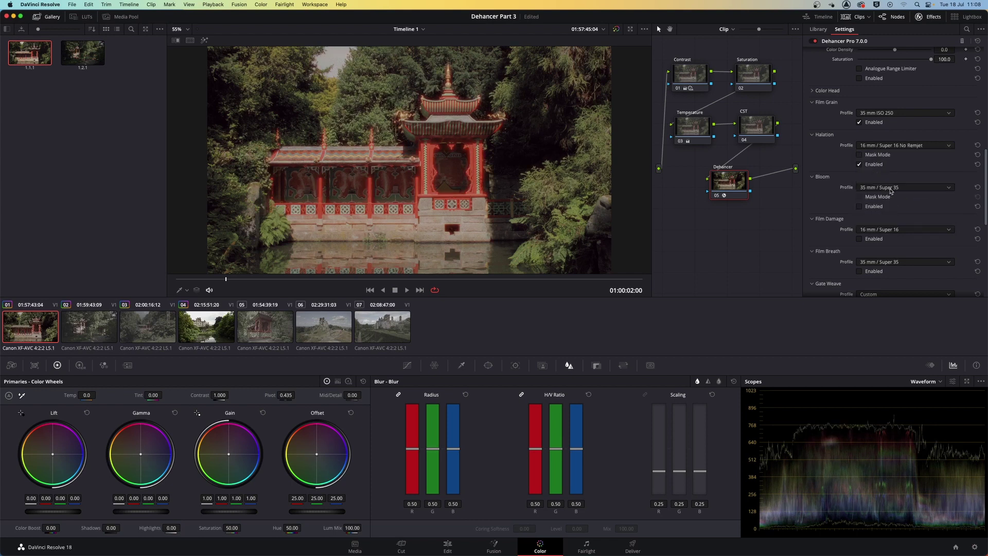
left_click(921, 145)
left_click(888, 199)
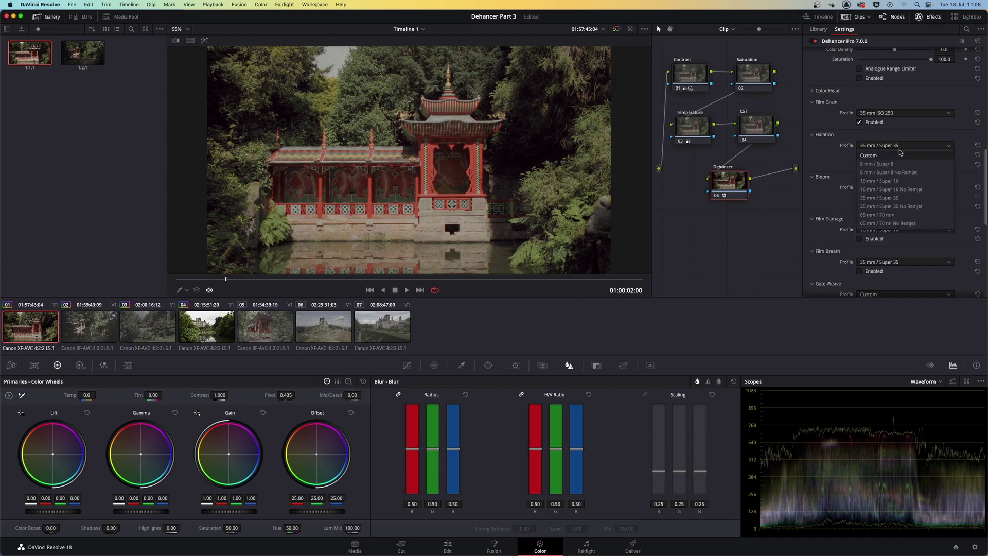
Step: Try the 35 mm / Super 35 No Remjet Halation profile and briefly view its mask
left_click(902, 207)
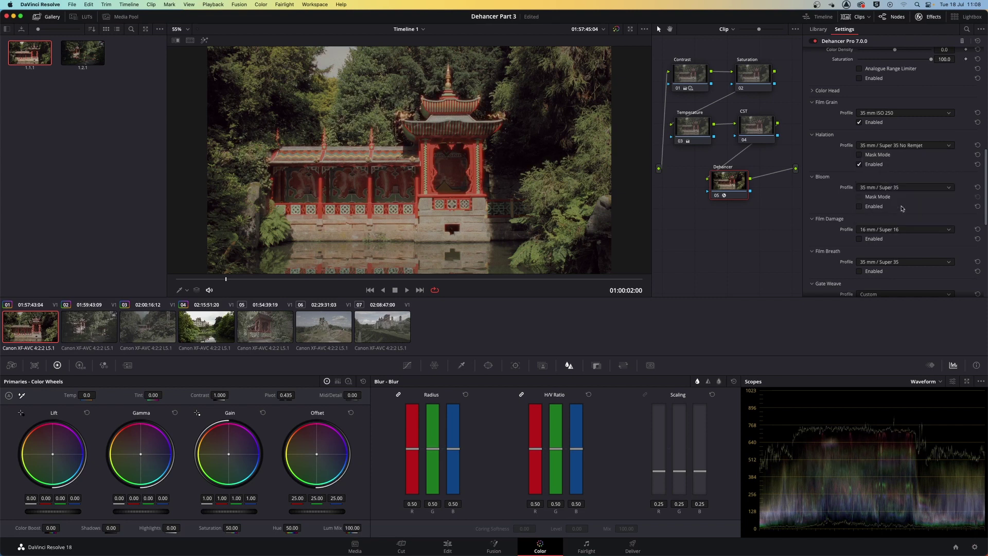
left_click(859, 155)
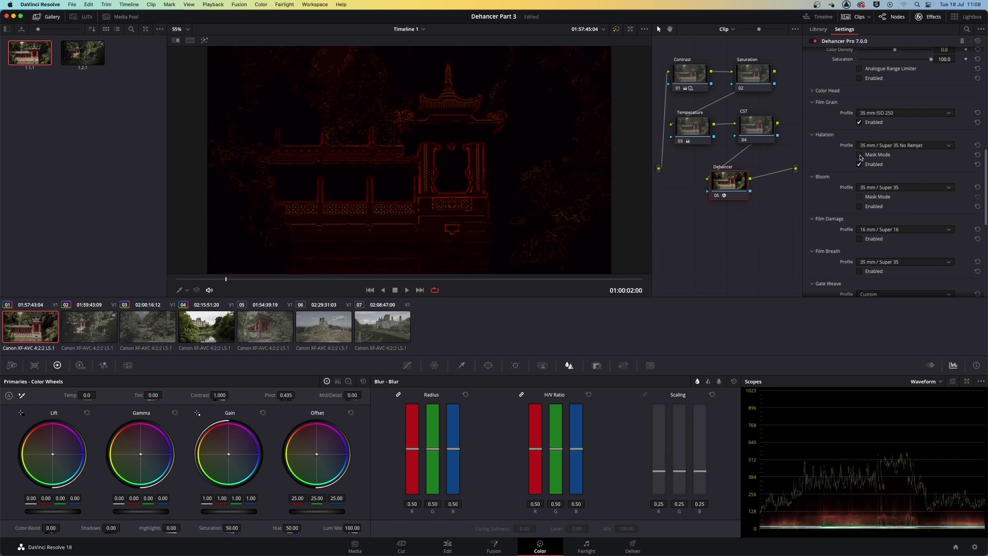
left_click(861, 157)
Step: Try the 65 mm / 70 mm Halation profile and settle on 35 mm / Super 35
left_click(891, 147)
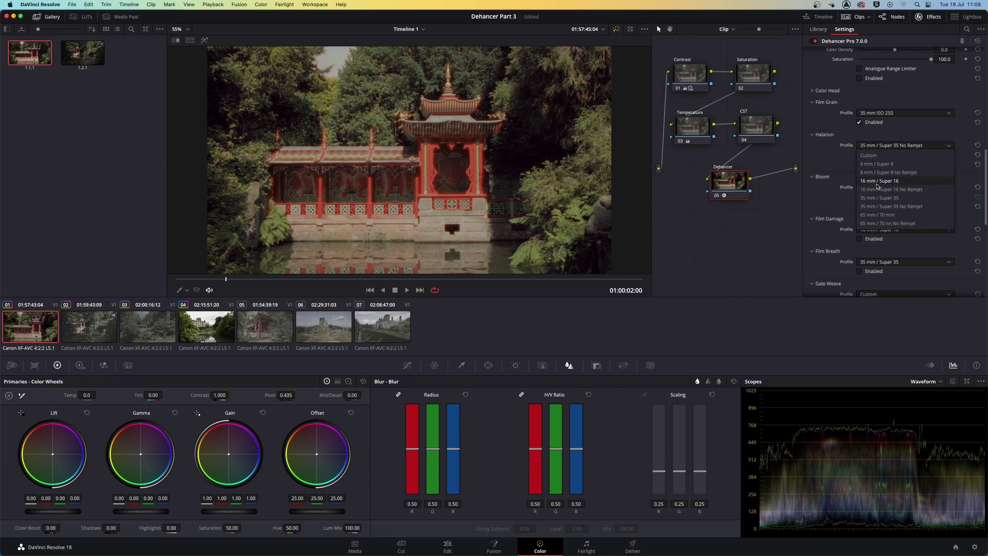
left_click(876, 216)
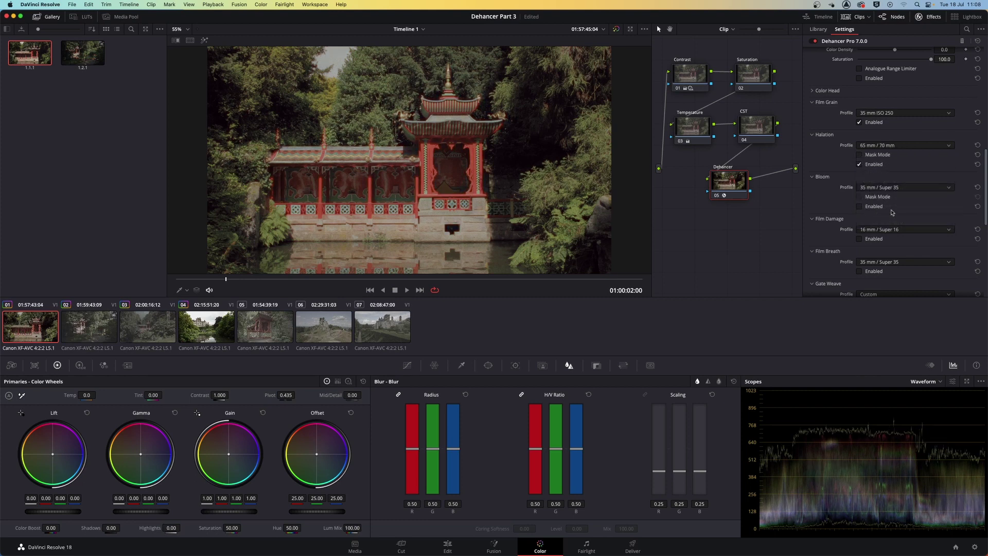
left_click(904, 147)
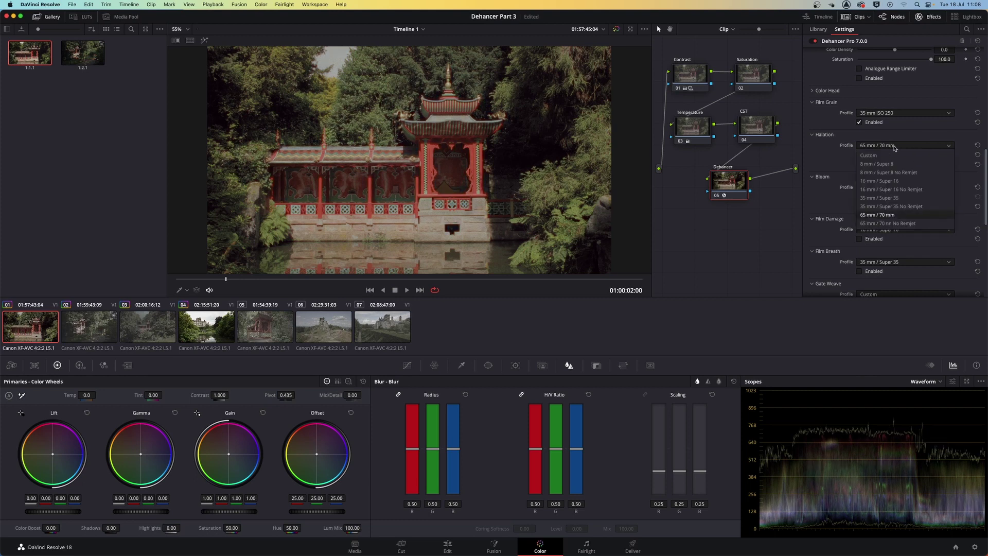
left_click(873, 198)
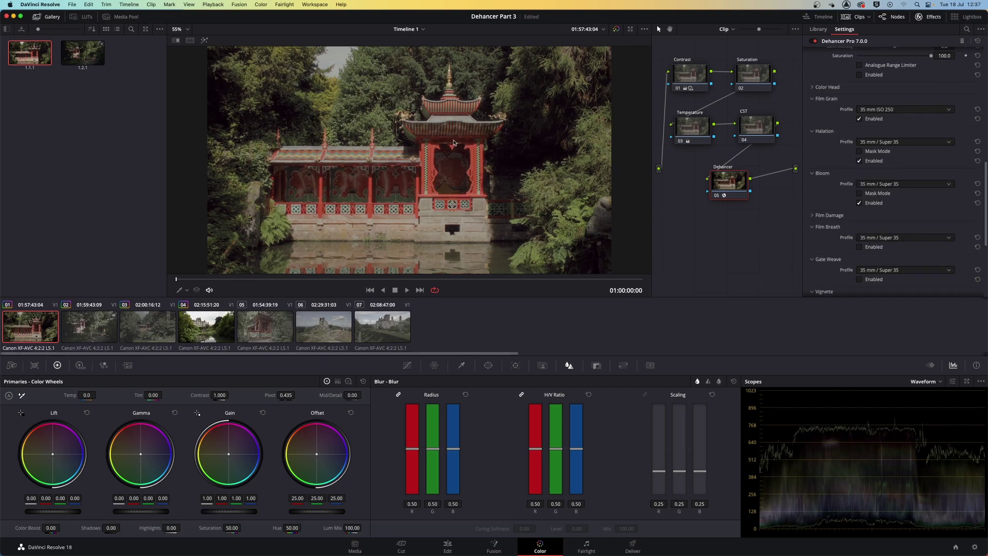
Step: Examine the pagoda roof up close with Halation switched off and on to compare the effect
scroll(383, 150, "up", 5)
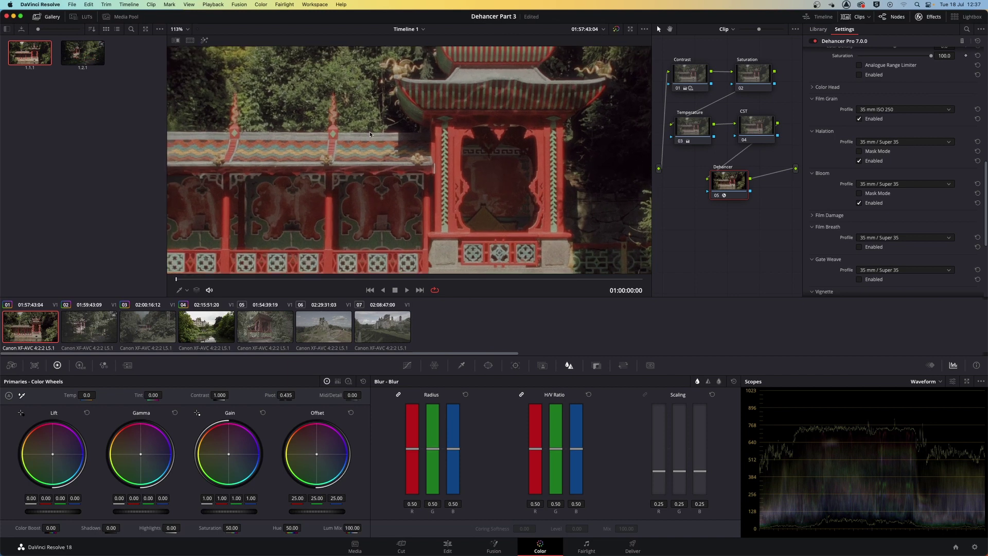
left_click_drag(344, 197, 324, 232)
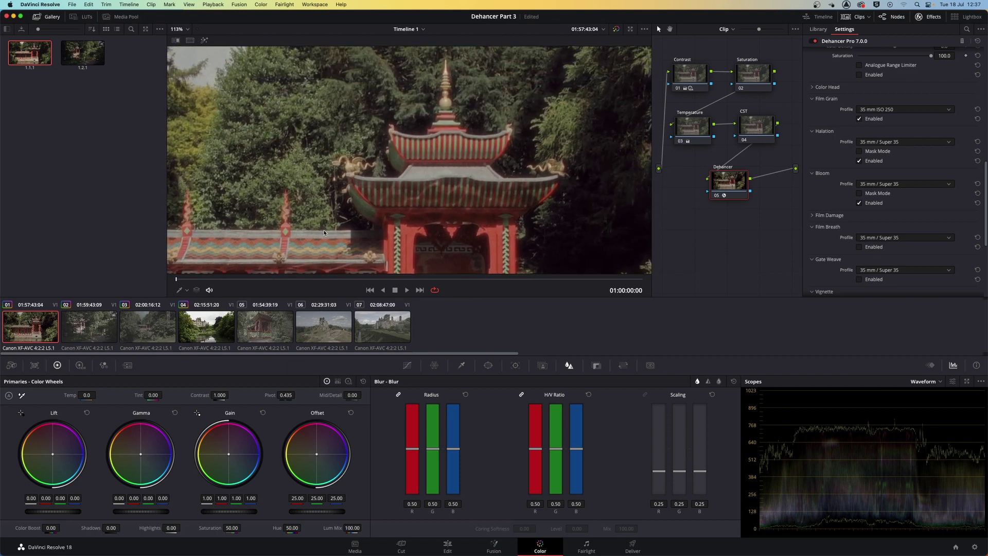
left_click(859, 161)
left_click(858, 162)
left_click(859, 162)
left_click(858, 162)
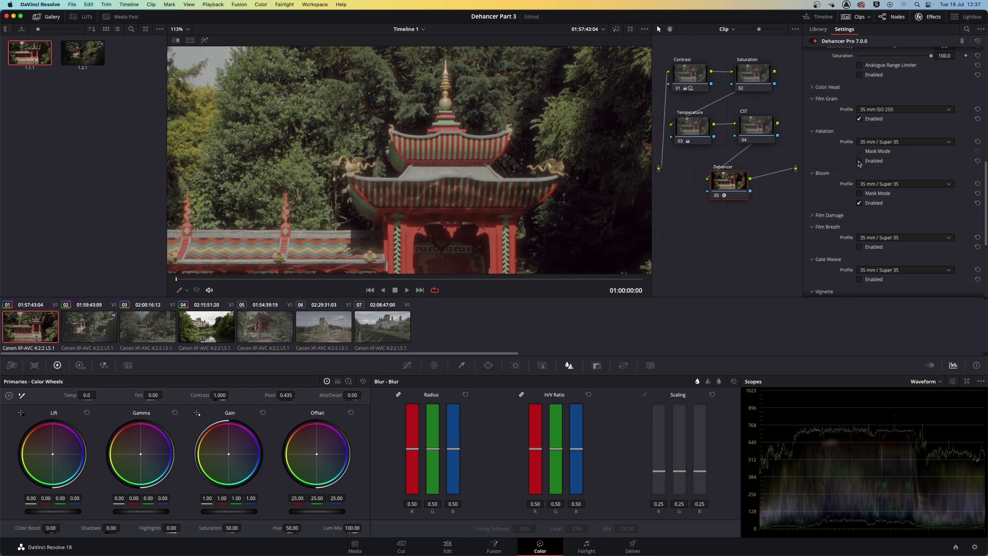
left_click(858, 161)
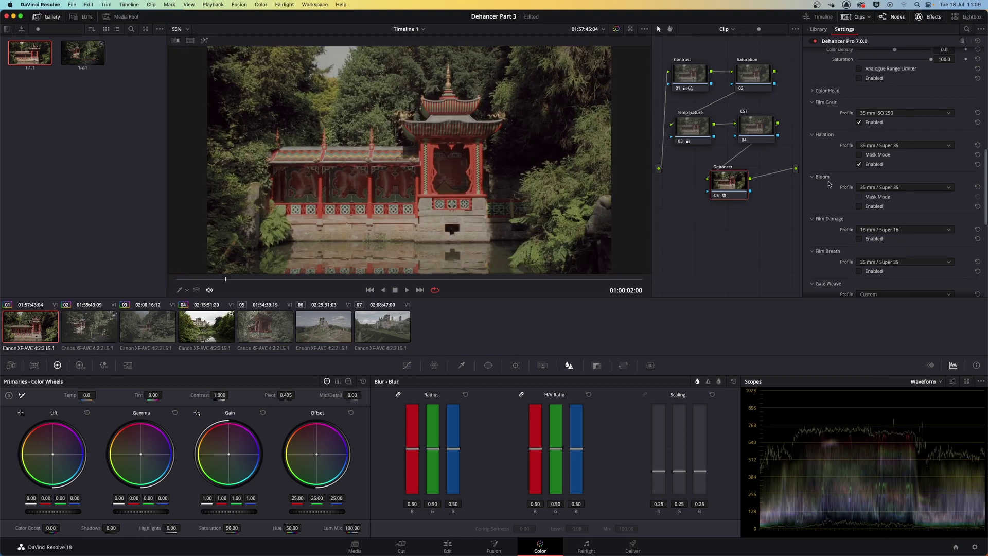
Step: View the Custom settings of Bloom, switch its profile to 8 mm / Super 8 and enable the effect
left_click(888, 188)
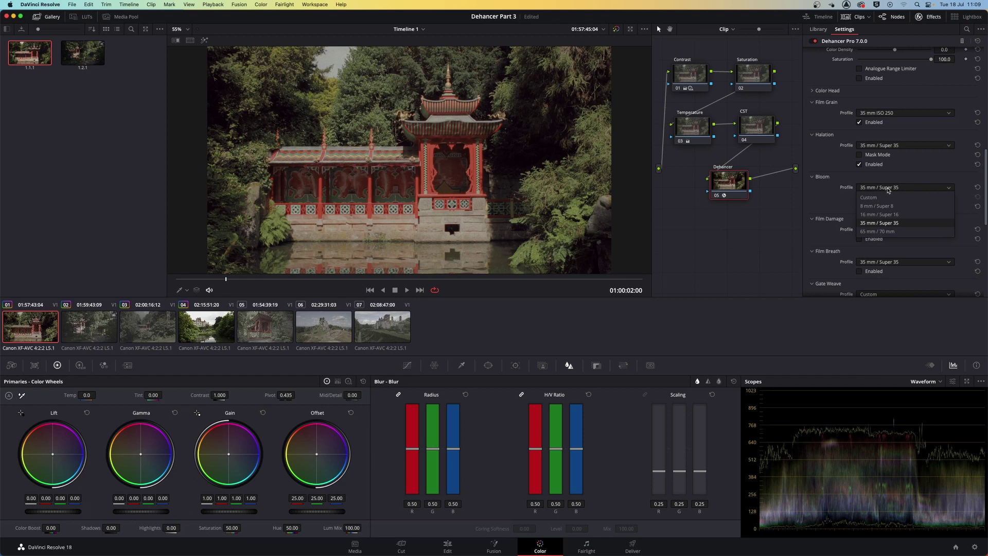
left_click(868, 198)
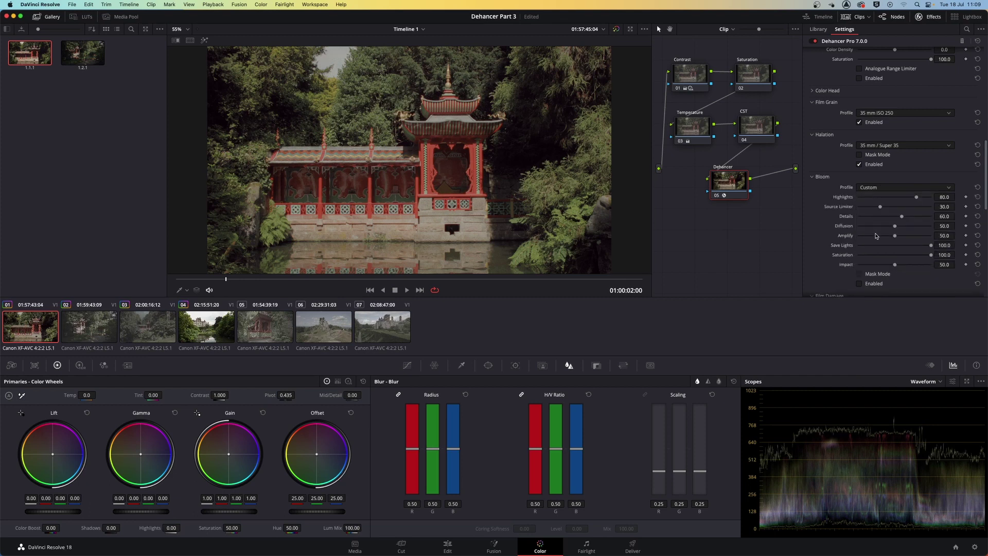
left_click(878, 189)
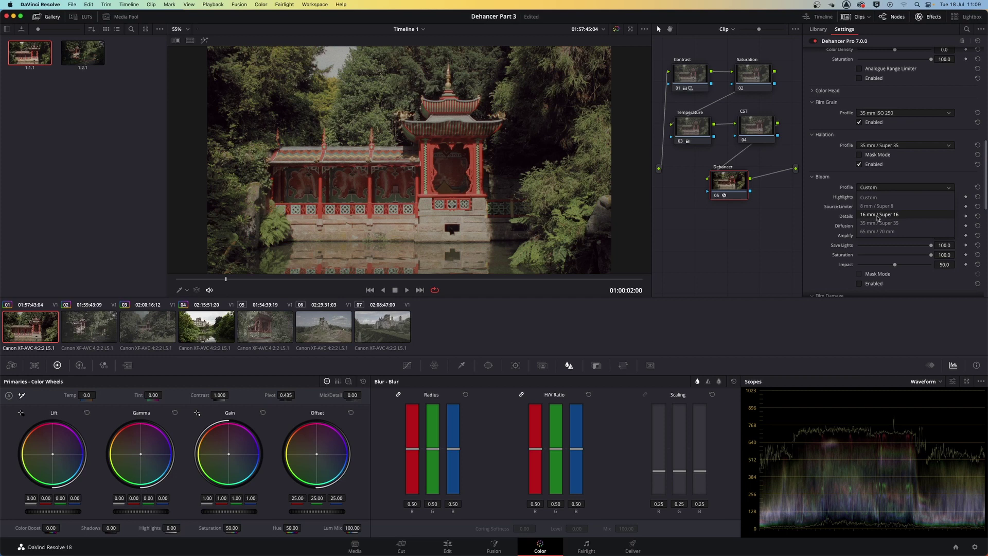
left_click(877, 207)
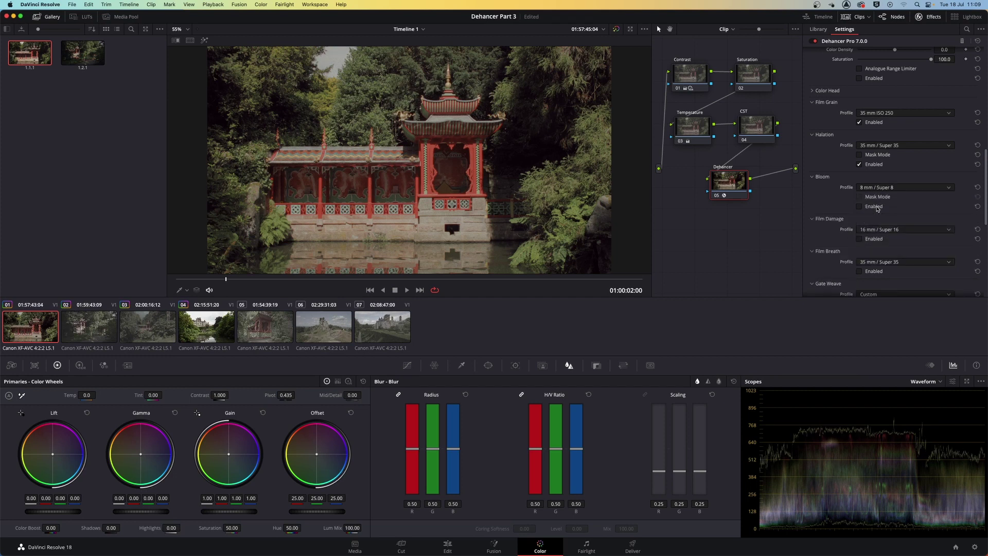
left_click(860, 207)
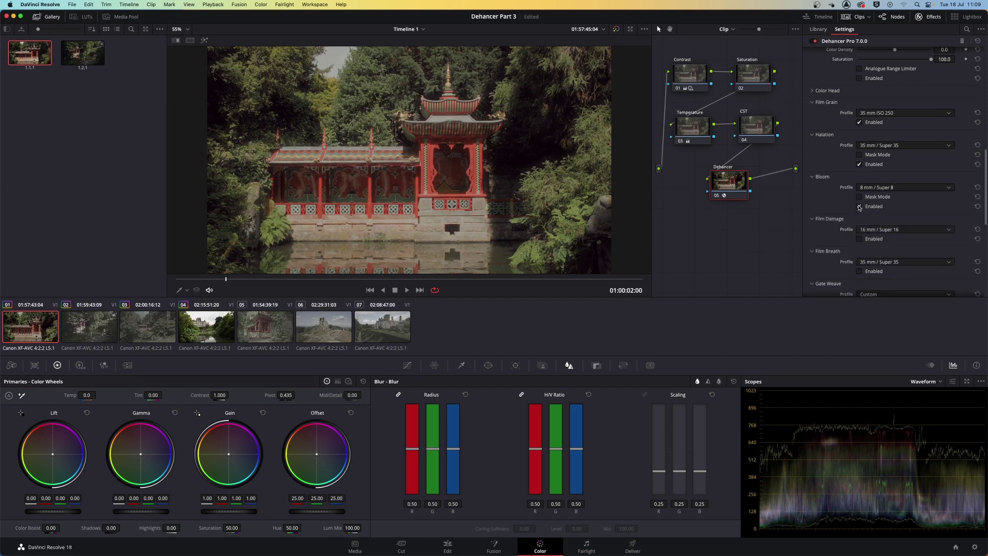
Step: Compare the pagoda image with the 8 mm / Super 8 Bloom repeatedly switched off and on
left_click(859, 206)
left_click(859, 207)
left_click(859, 207)
left_click(859, 207)
left_click(859, 207)
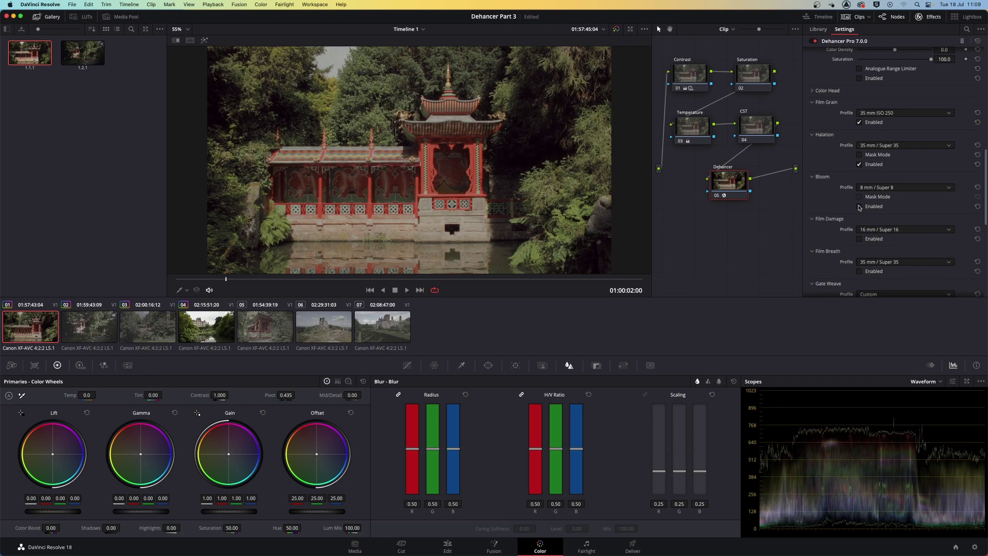
left_click(859, 207)
left_click(859, 207)
left_click(859, 207)
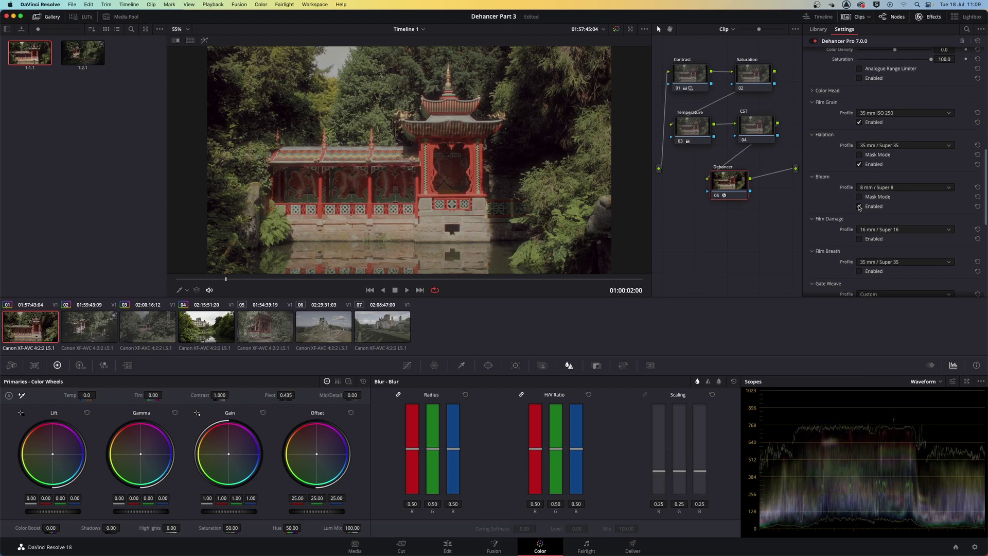
Step: Try the 65 mm / 70 mm Bloom profile and toggle the effect to judge it
left_click(867, 190)
left_click(870, 231)
left_click(859, 208)
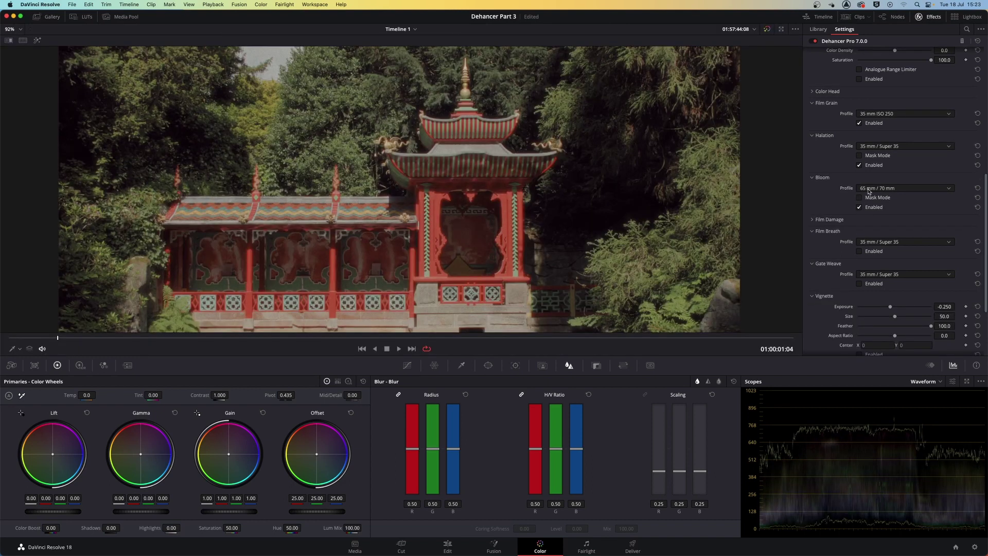
Step: Compare the 8 mm / Super 8 Bloom profile on and off once more and settle on 35 mm / Super 35
left_click(869, 188)
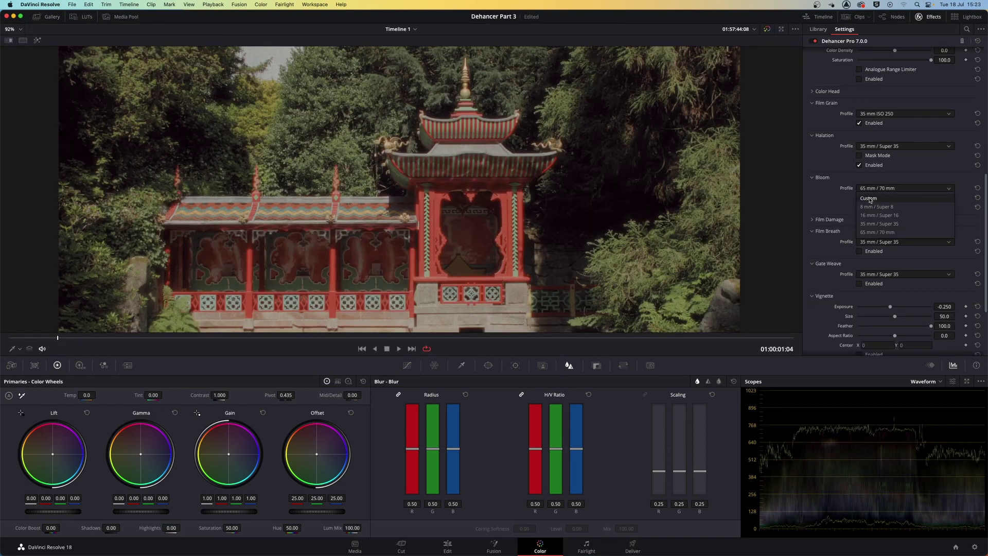
left_click(869, 207)
left_click(859, 208)
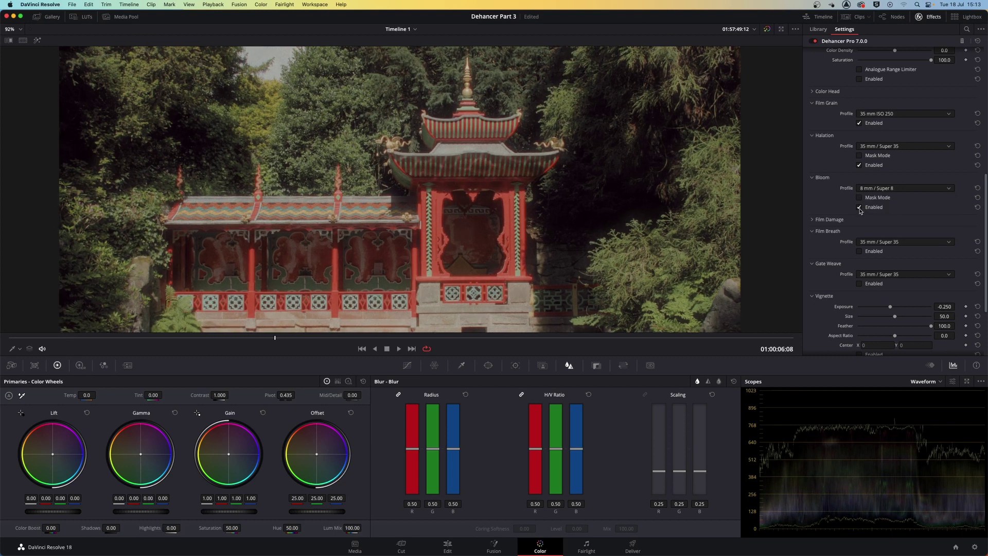
left_click(859, 208)
left_click(865, 190)
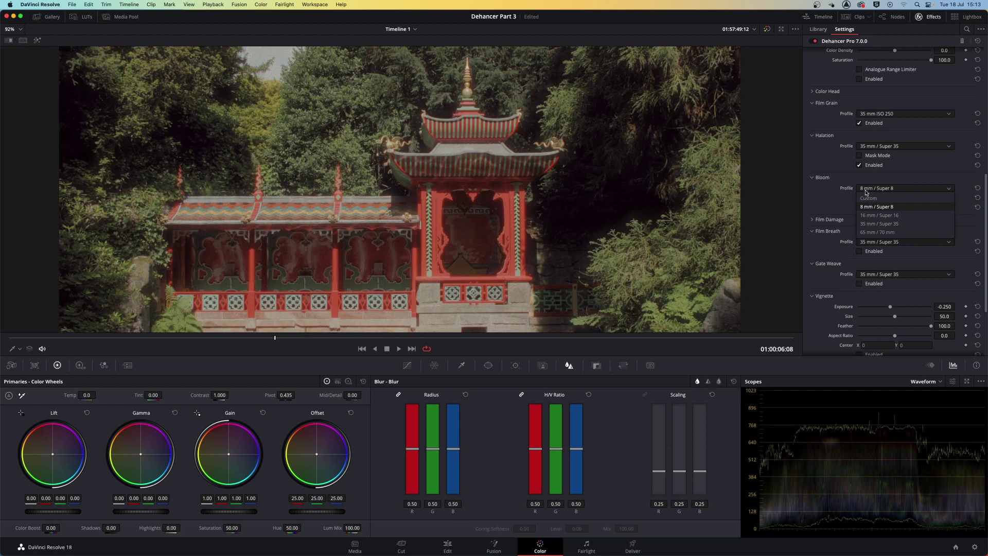
left_click(869, 223)
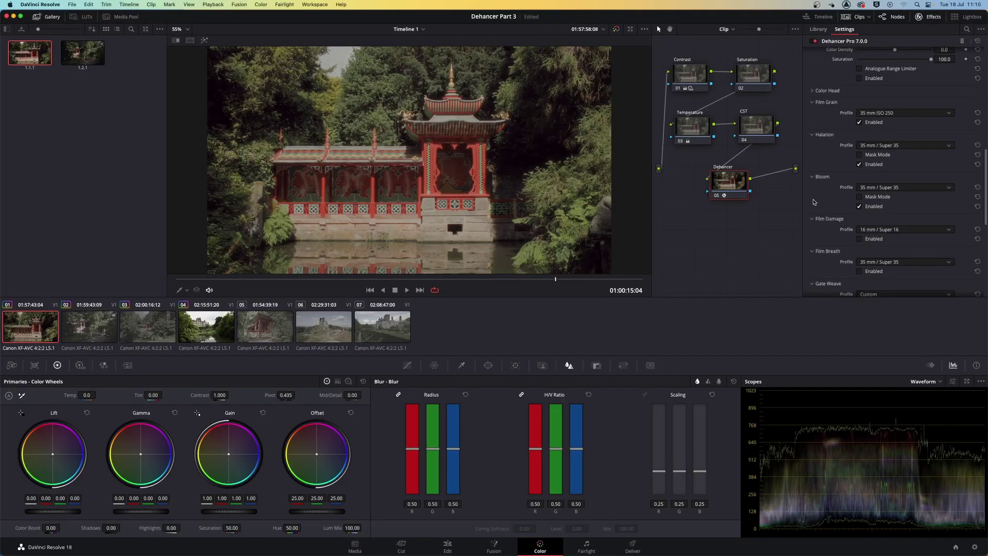
Step: Try Film Breath with the 8 mm / Super 8 profile enabled
left_click_drag(985, 202, 983, 235)
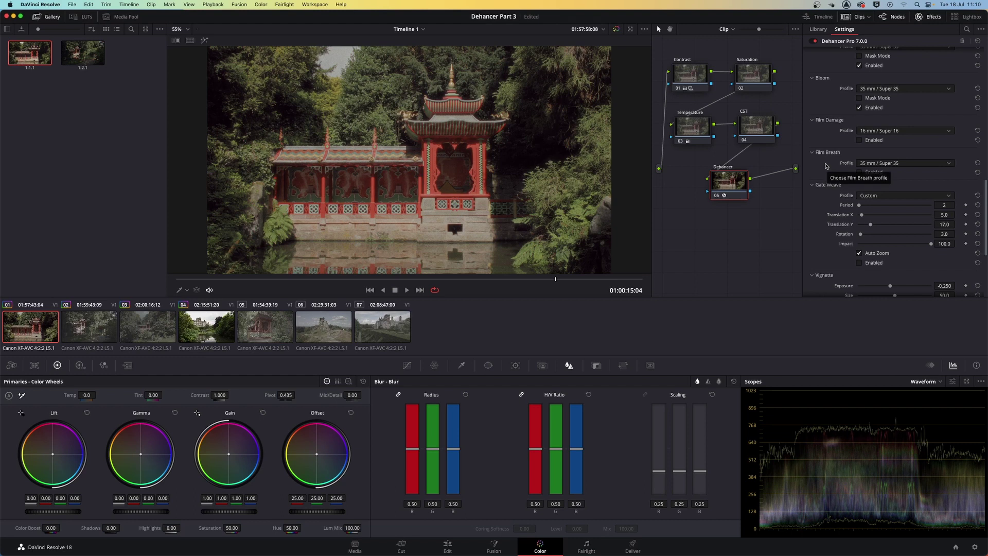
left_click(912, 164)
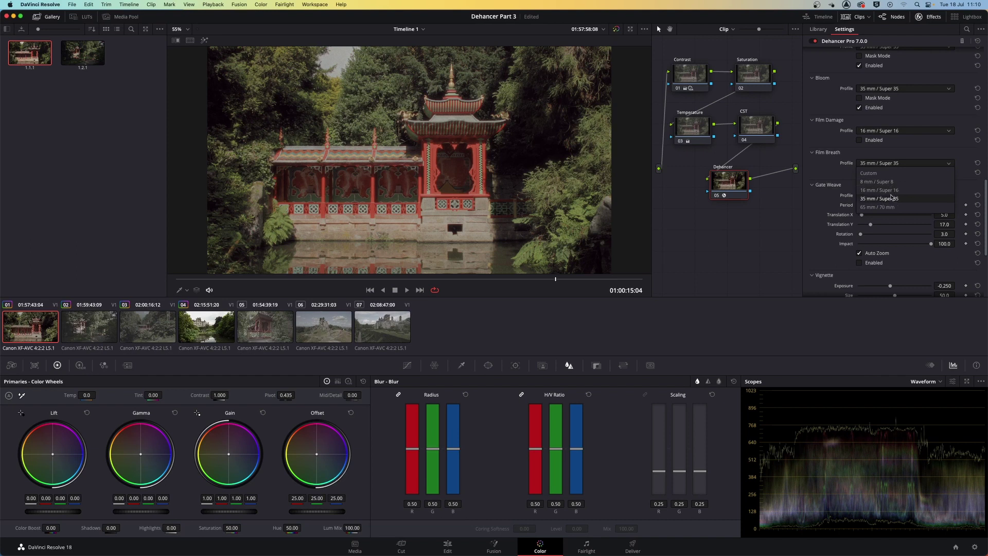
left_click(838, 177)
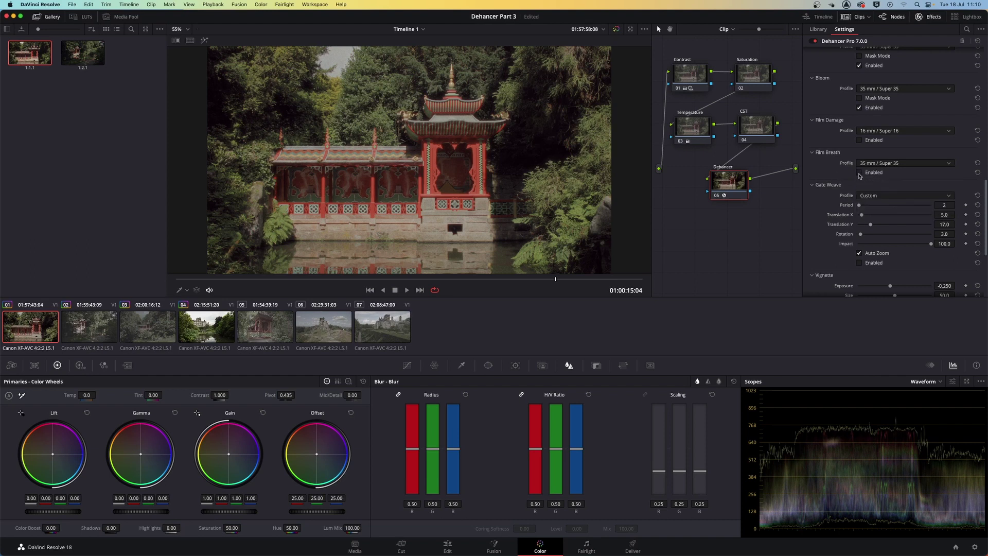
left_click(873, 165)
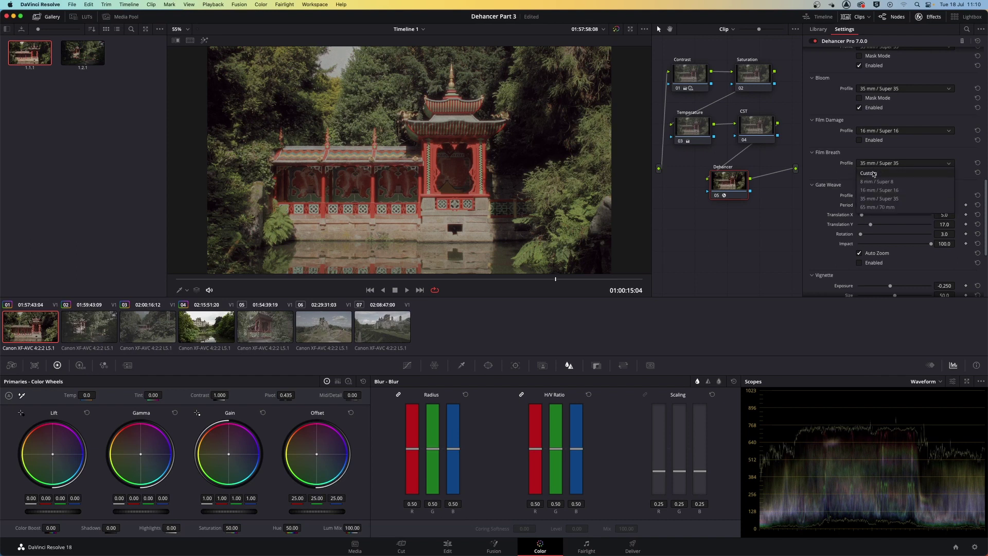
left_click(873, 182)
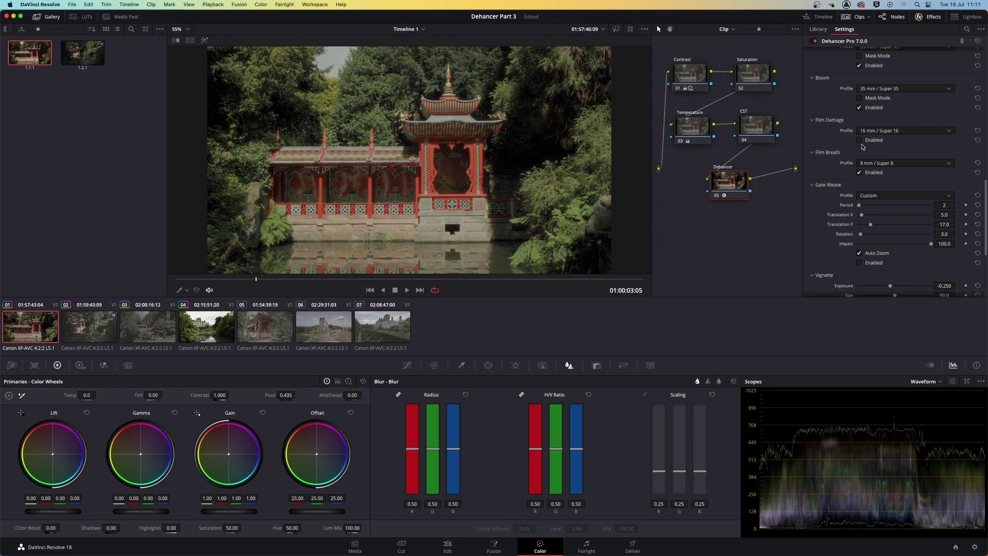
Step: Try the 65 mm / 70 mm Film Breath profile with a full-screen preview and switch Film Breath off
left_click(897, 164)
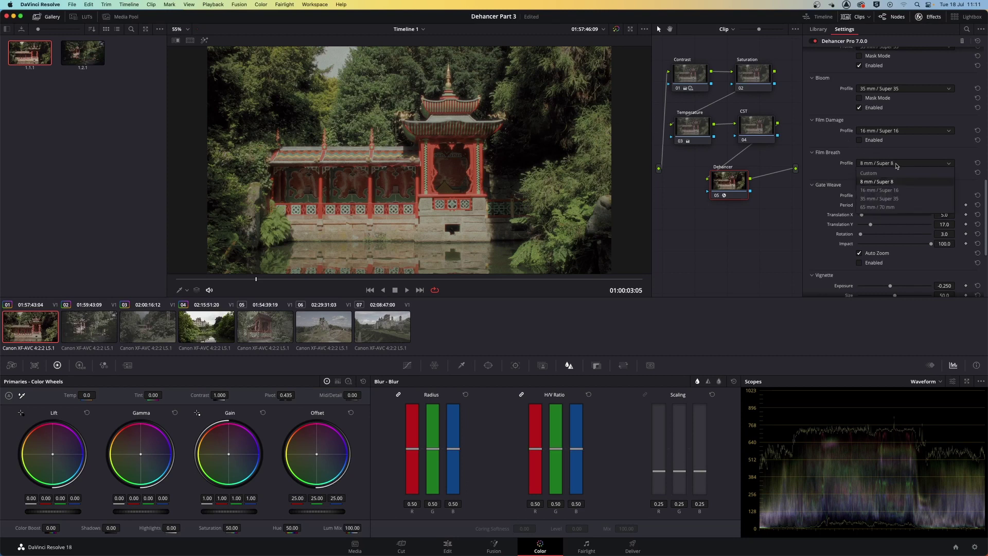
left_click(877, 207)
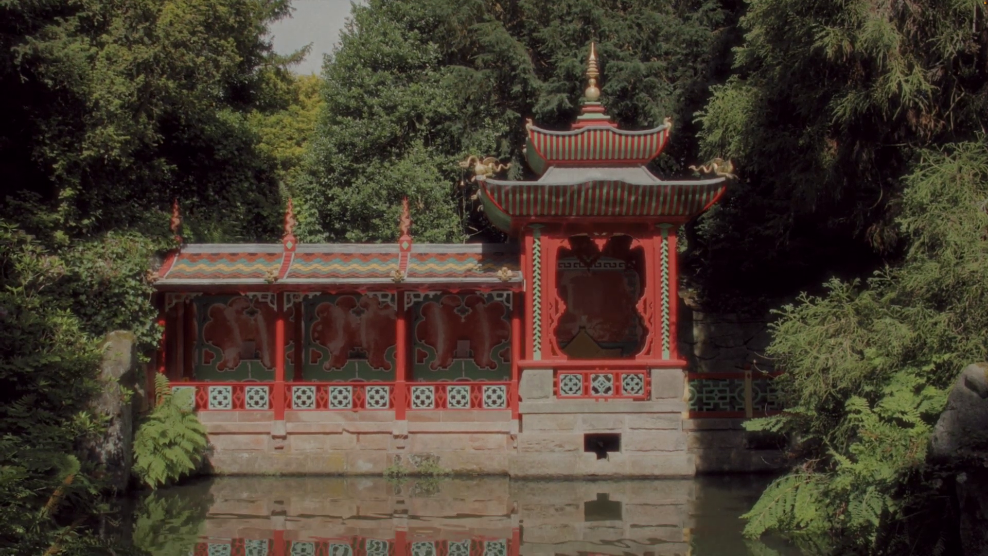
key("Escape")
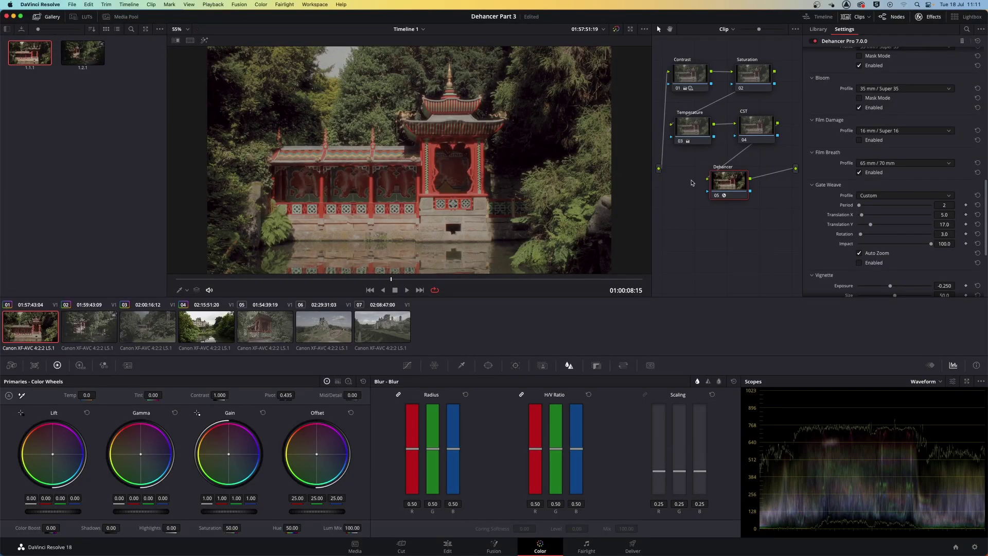
left_click(882, 165)
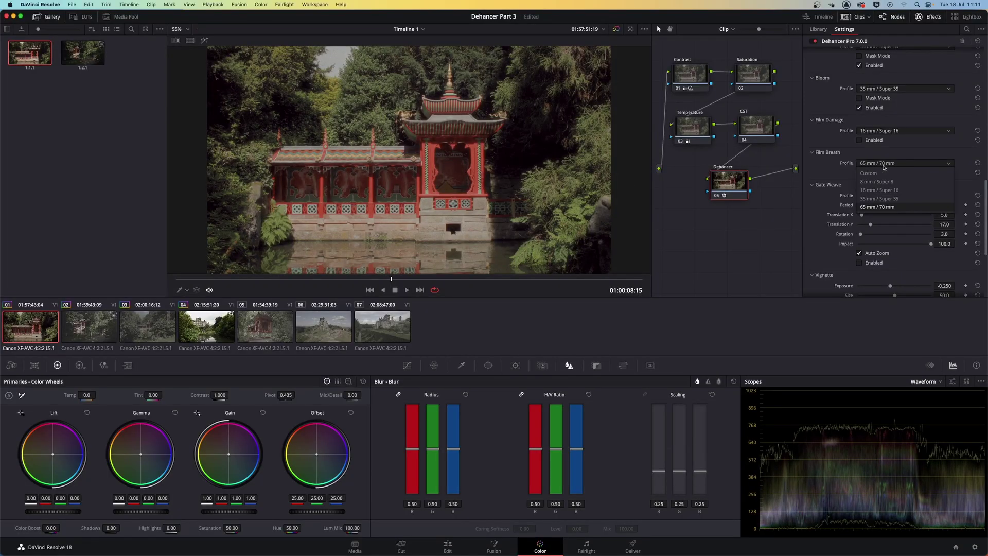
left_click(871, 208)
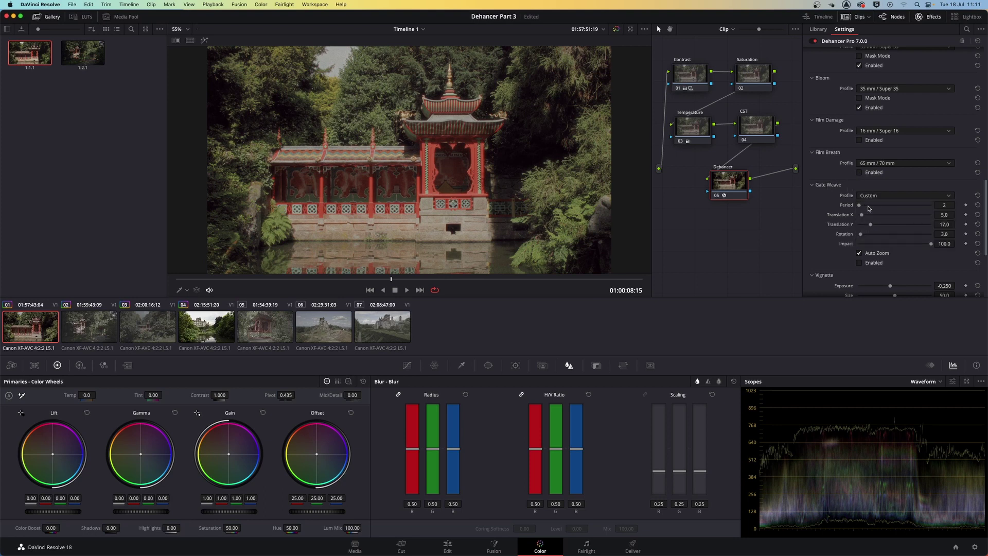
Step: View the Custom Film Breath settings and set both the Film Breath and Gate Weave profiles to 35 mm / Super 35
left_click(880, 162)
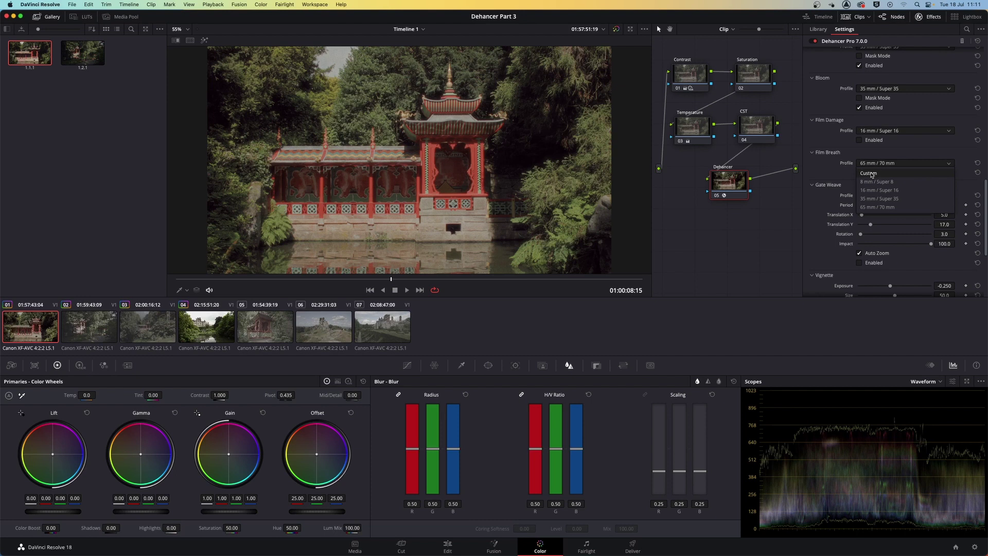
left_click(872, 174)
left_click(880, 163)
left_click(878, 199)
left_click(875, 197)
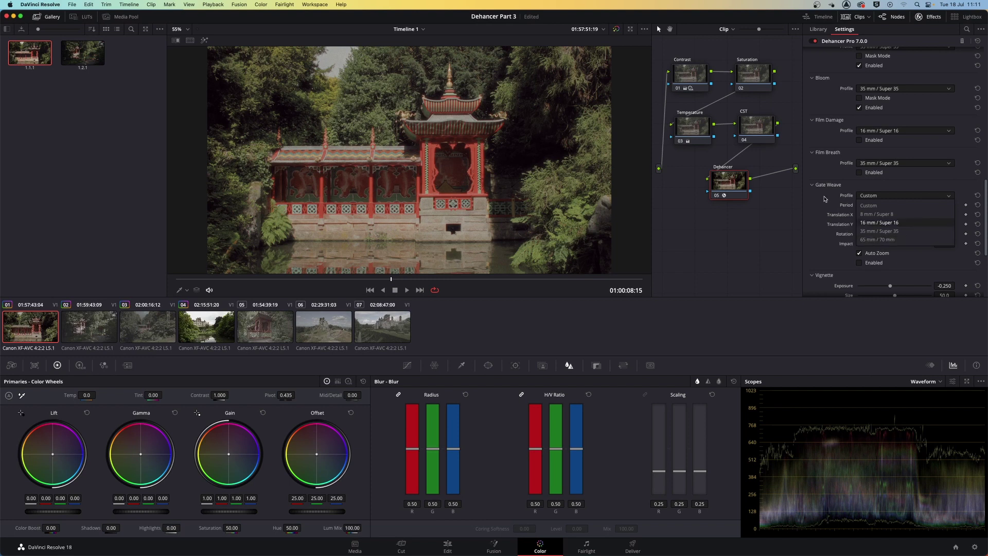
left_click(874, 231)
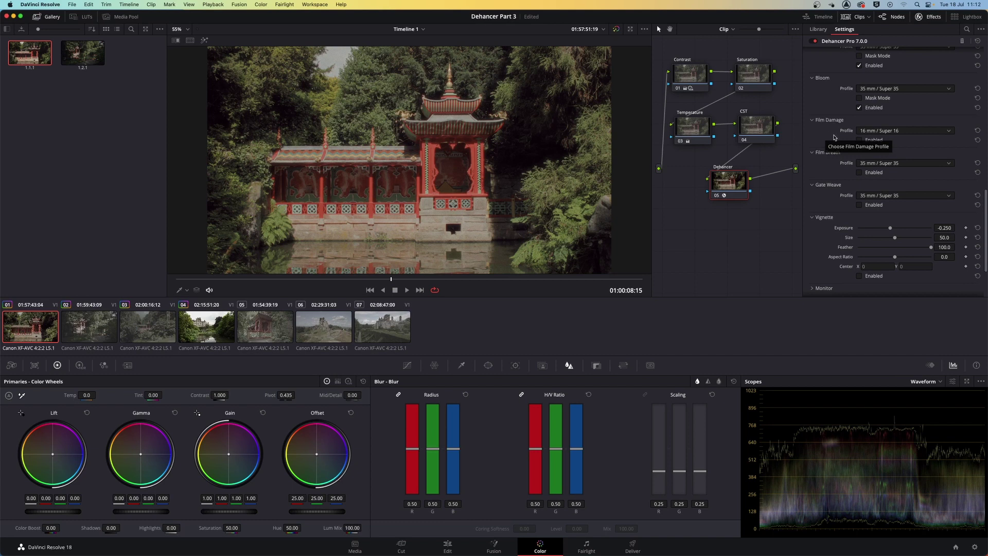
Step: Set the Film Damage profile to 8 mm / Super 8 and enable Film Damage
left_click(938, 131)
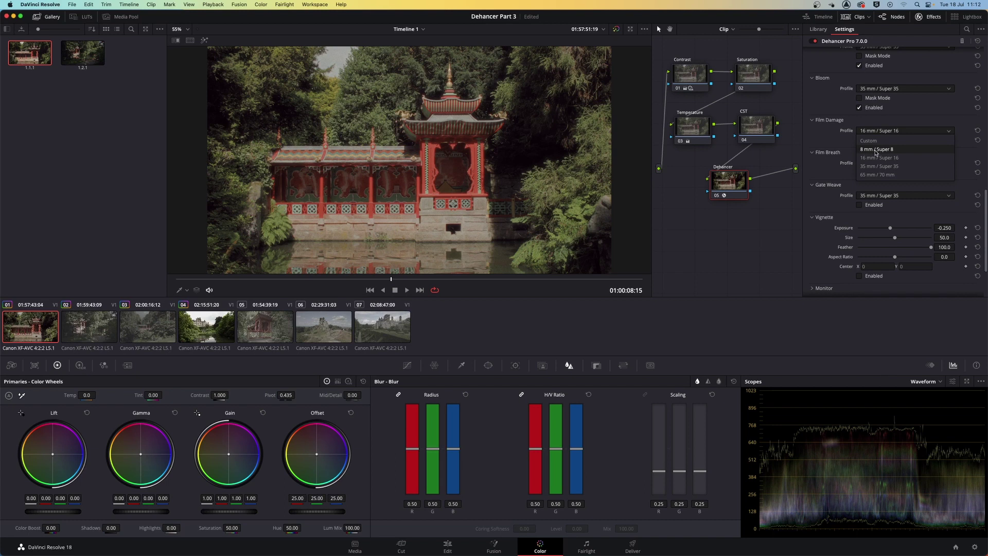
left_click(876, 149)
left_click(859, 141)
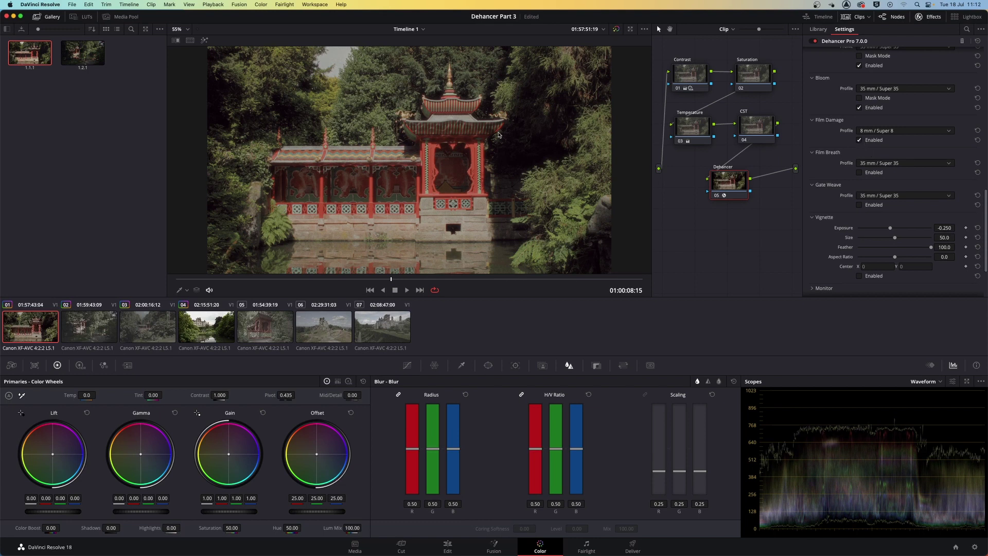
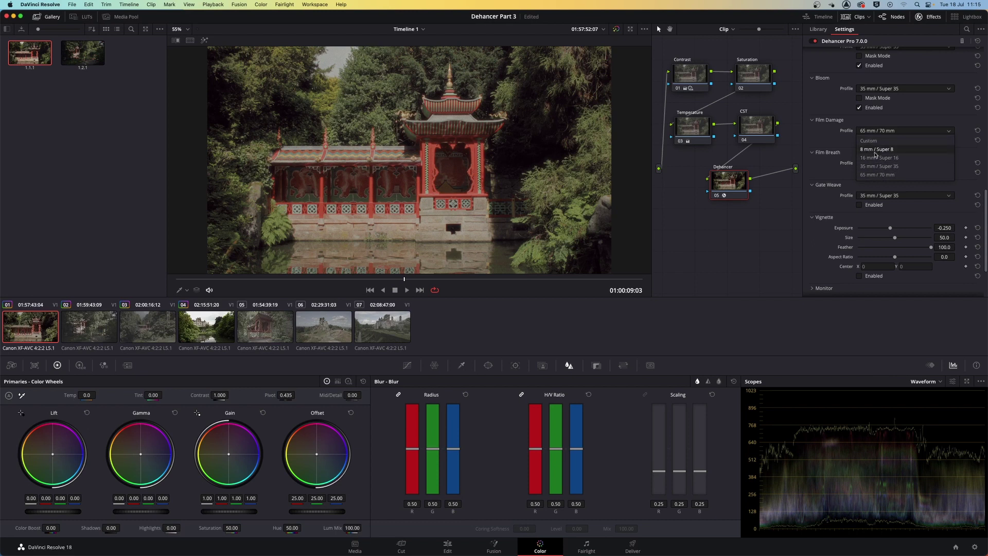
Step: Load the 8 mm / Super 8 and 65 mm / 70 mm Film Damage profiles in turn, switching to Custom after each to view its settings
left_click(875, 150)
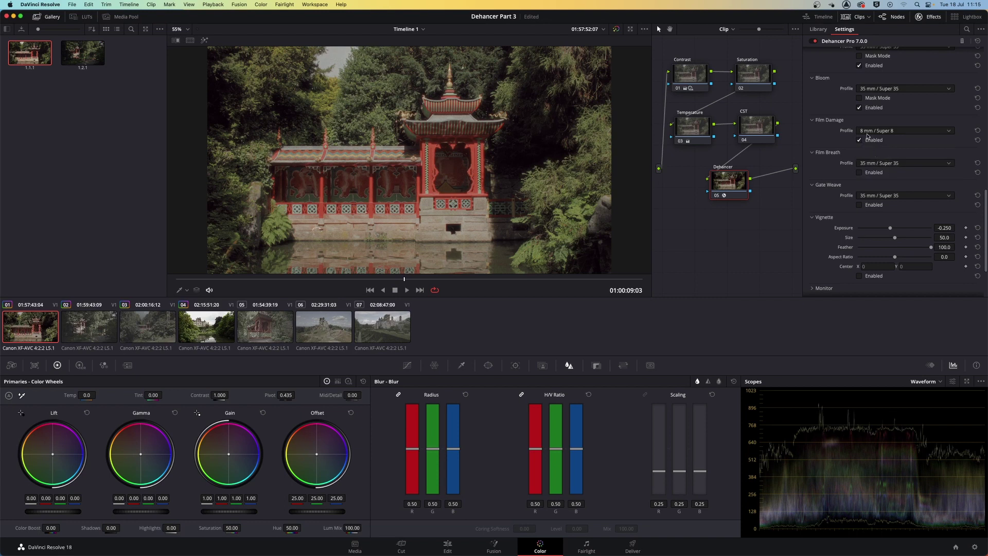
left_click(873, 137)
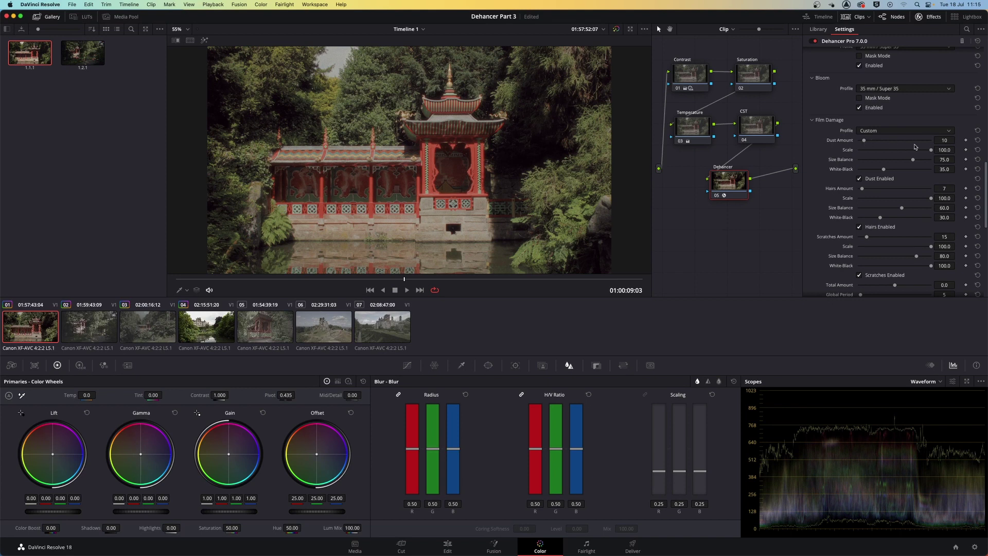
left_click(901, 133)
left_click(877, 175)
left_click(880, 132)
left_click(872, 142)
left_click(884, 132)
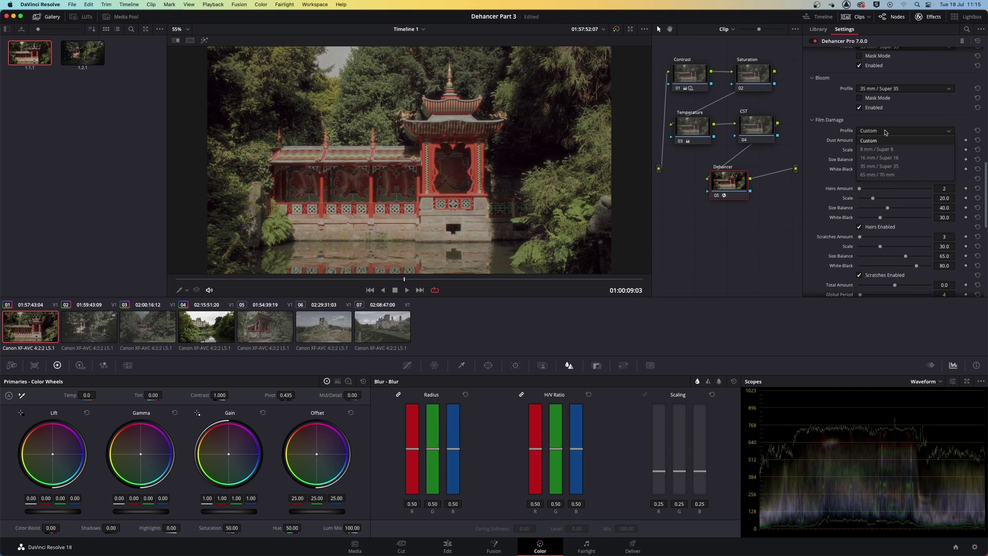
left_click(860, 141)
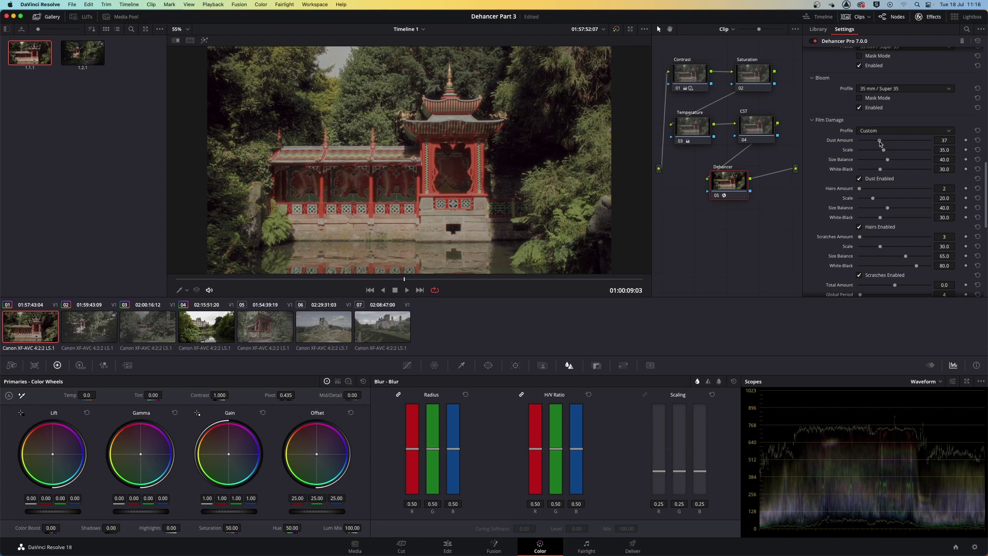
Step: Raise the Film Damage Dust Amount to 112, preview it full screen and raise the dust Scale to 86.8
left_click_drag(860, 142, 923, 145)
key("cmd+f")
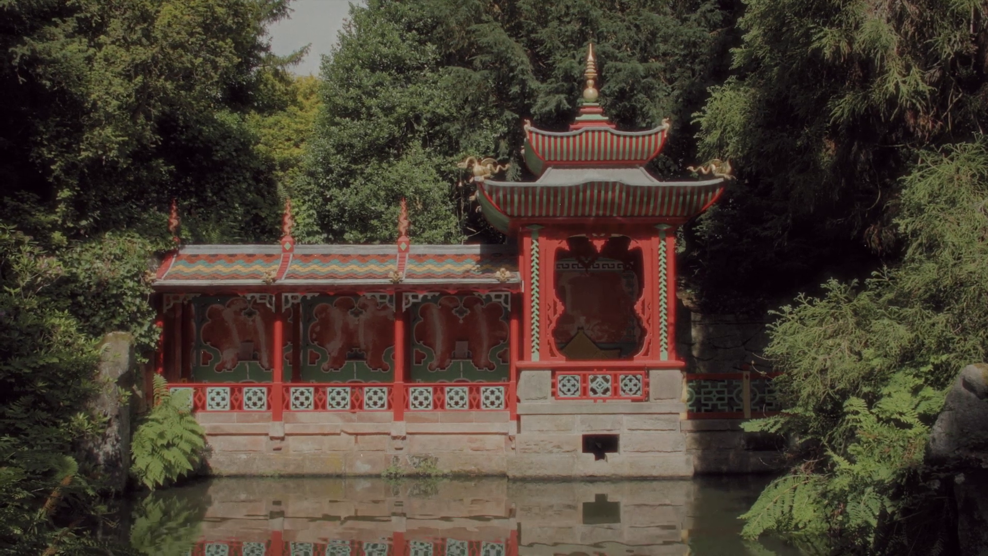
key("Escape")
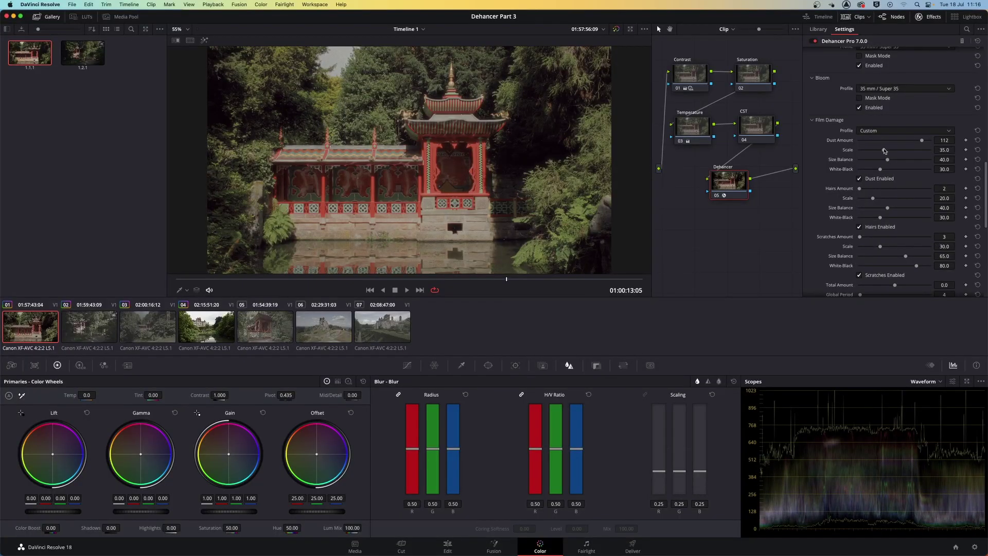
left_click_drag(884, 150, 921, 150)
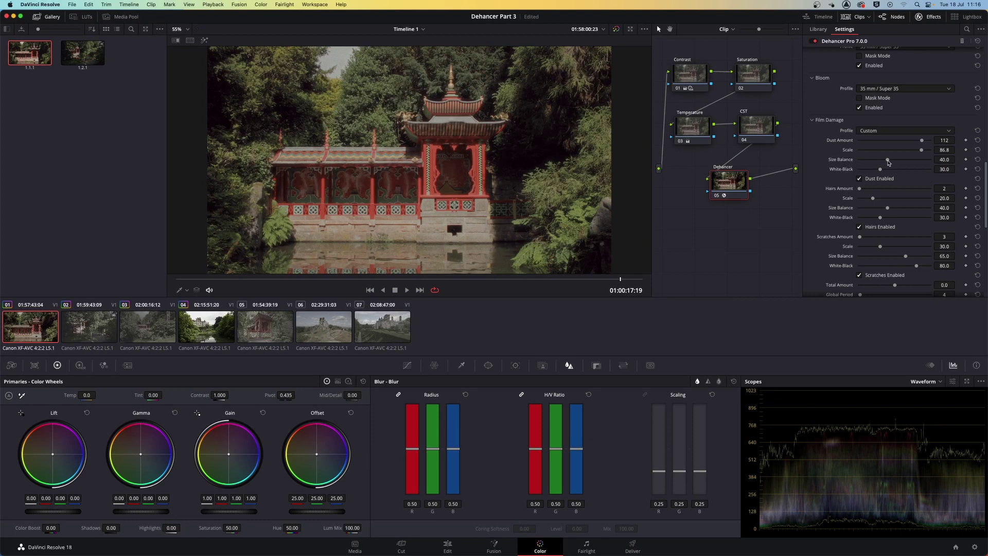
Step: Set the Film Damage dust Size Balance to 73.6 and, after trying 0 and 61.9, its White-Black to 58.2
left_click_drag(887, 162, 911, 161)
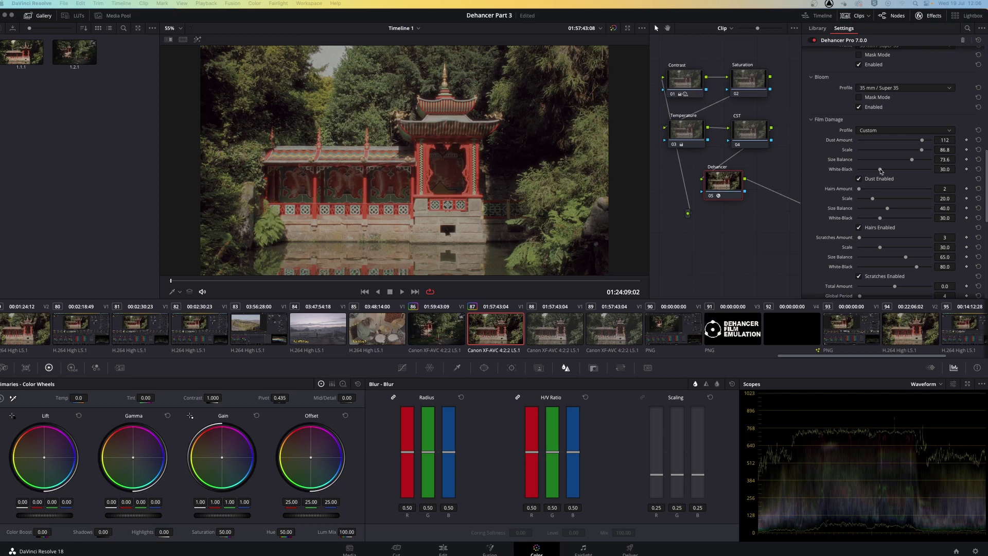
left_click_drag(881, 171, 857, 173)
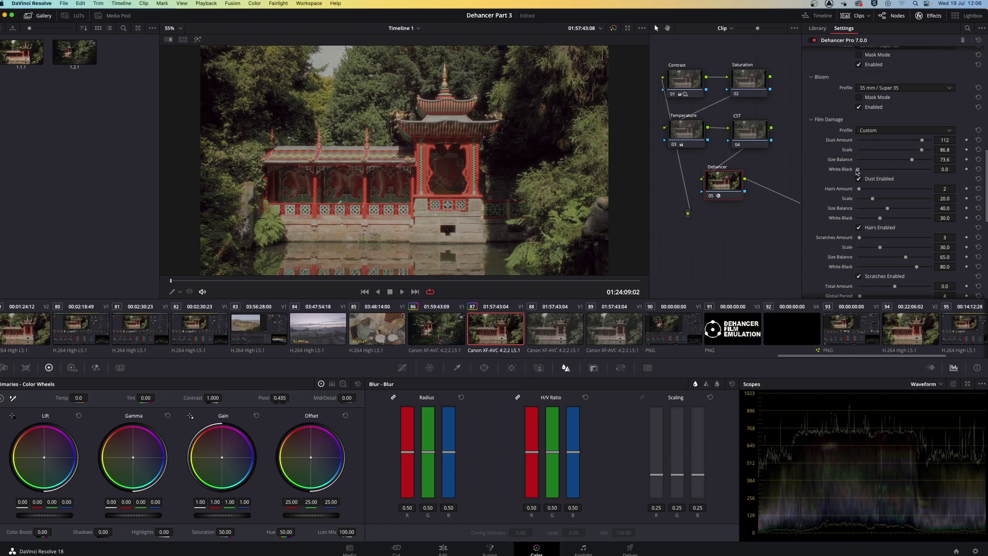
left_click_drag(858, 171, 904, 174)
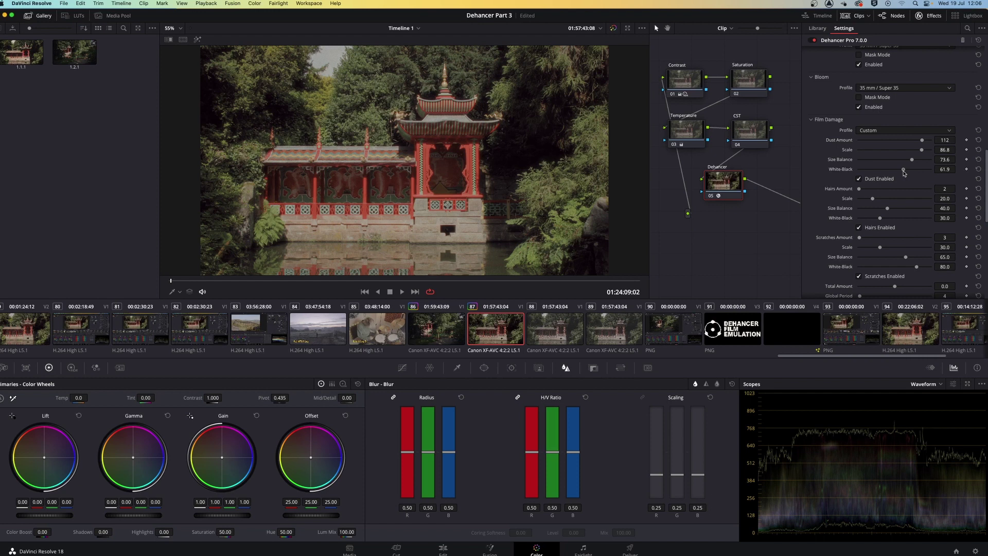
left_click_drag(904, 173, 900, 172)
Step: Disable Dust and Hairs, raise the Scratches Amount to 116 and Scale to 86.8, and try Scratches White-Black at 0, 100 and in between
left_click(858, 179)
left_click(858, 228)
left_click_drag(859, 239, 922, 251)
left_click_drag(917, 268, 850, 267)
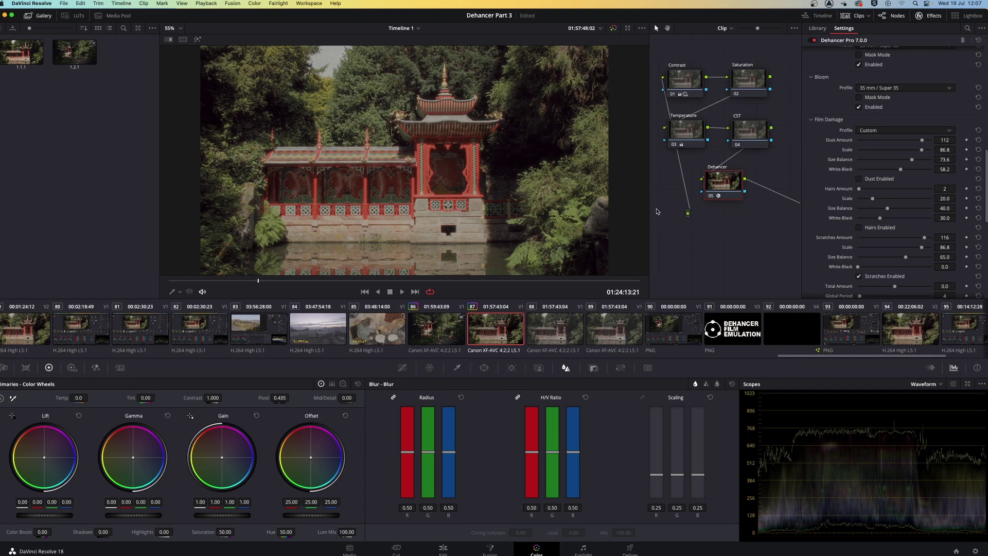
left_click_drag(858, 268, 933, 267)
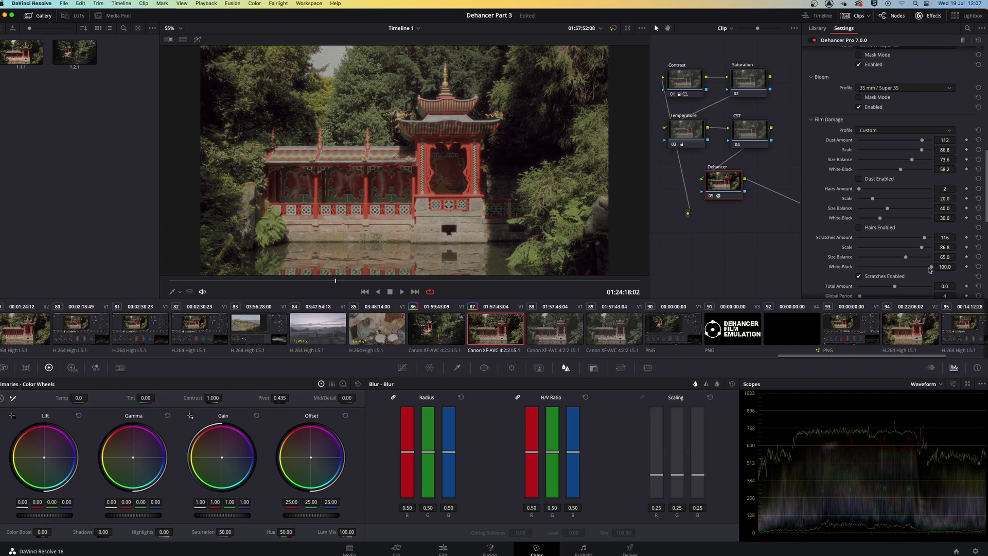
left_click_drag(930, 268, 896, 269)
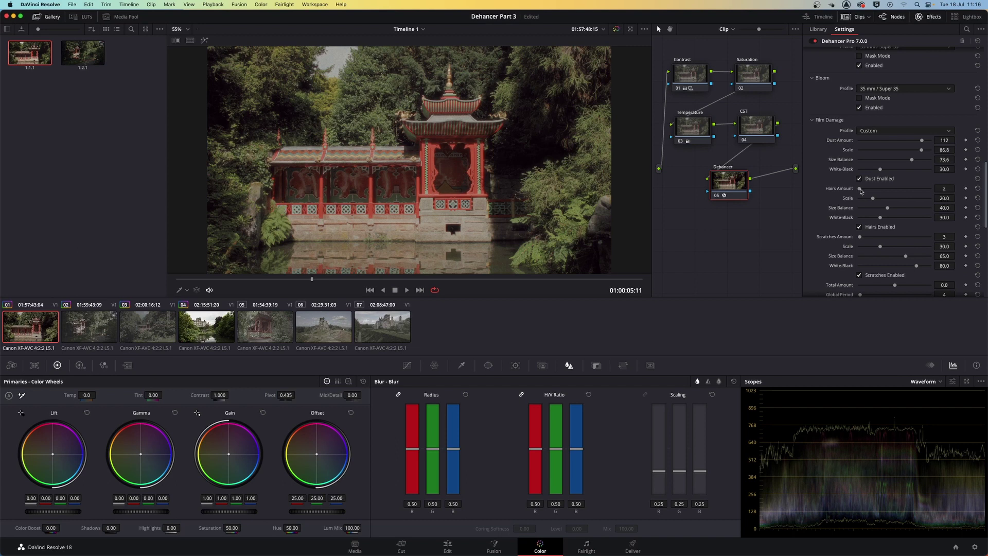
Step: Raise the Film Damage Hairs Amount to 110 and the hairs Scale to 69.8
left_click_drag(861, 191, 920, 190)
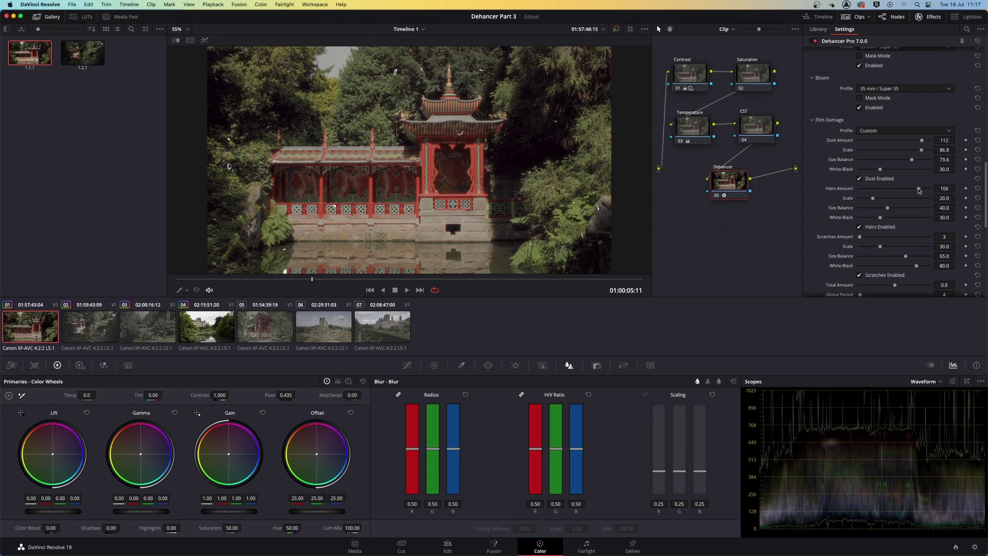
left_click_drag(872, 198, 908, 198)
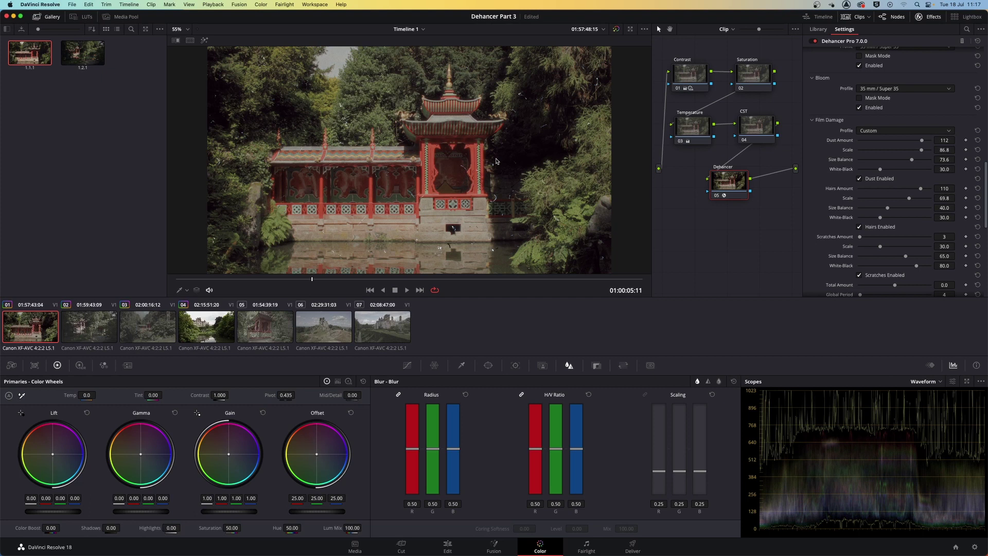
Step: Load the 35 mm / Super 35 Film Damage profile, switch it to Custom and set the Total Amount to -0.8
left_click(891, 132)
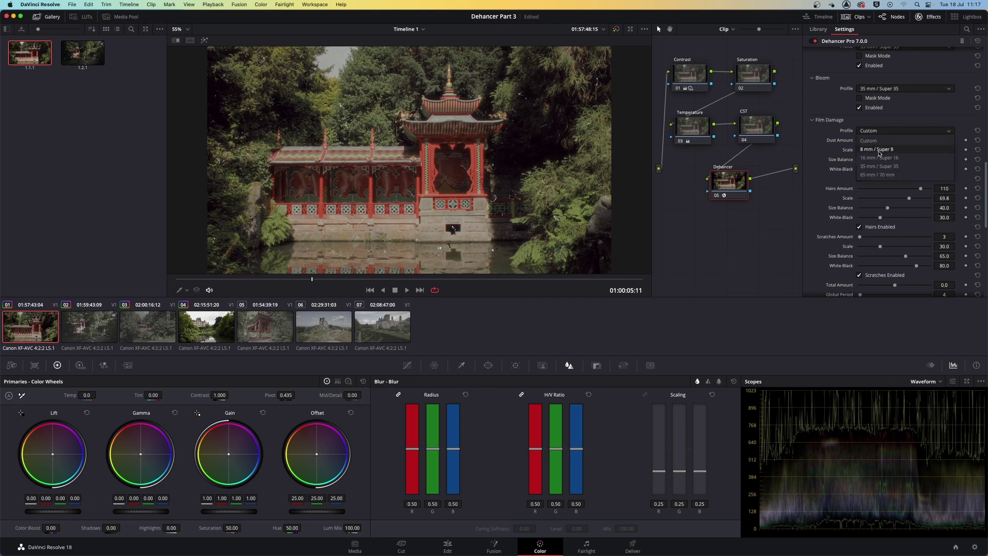
left_click(877, 166)
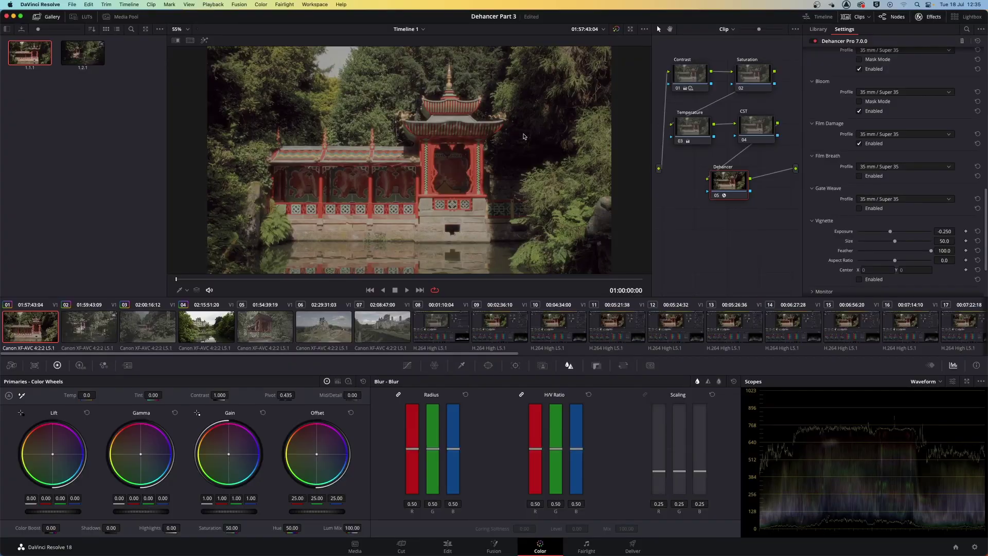
left_click(895, 135)
left_click(884, 144)
scroll(984, 167, "down", 5)
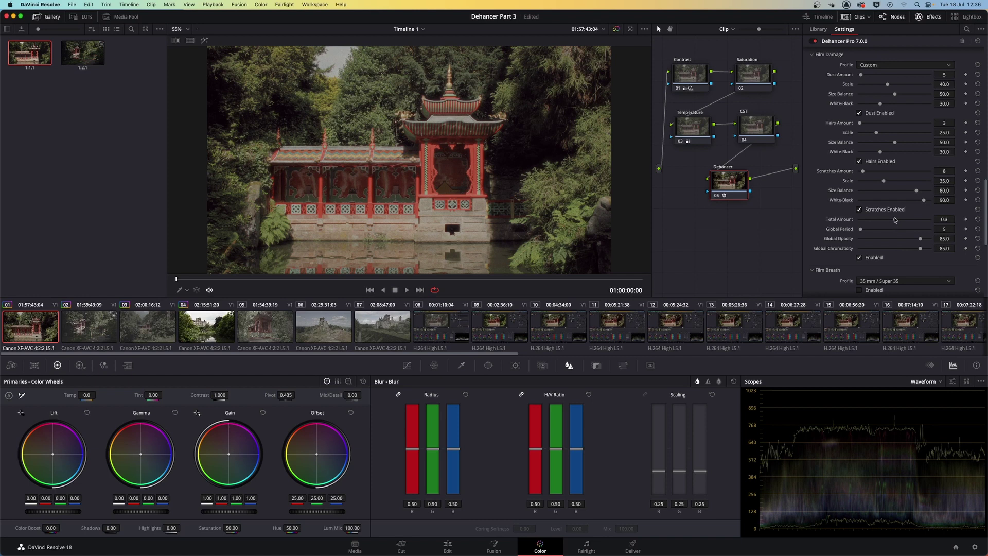
left_click_drag(895, 220, 923, 220)
left_click_drag(922, 220, 894, 222)
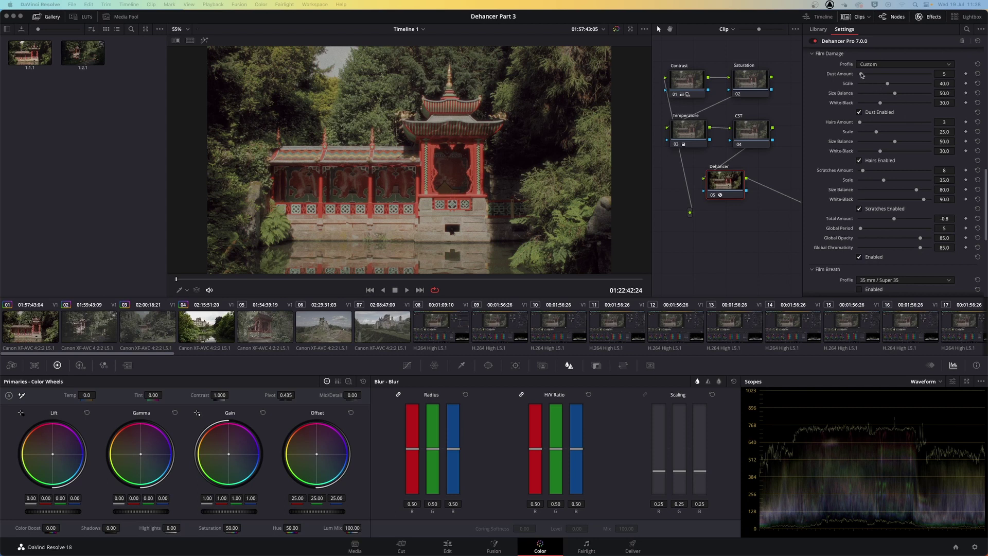
Step: Raise the Film Damage amounts and scales to 113 and 89.4 for Dust, 114 and 75.2 for Hairs, 114 and 76.7 for Scratches
left_click_drag(860, 74, 923, 77)
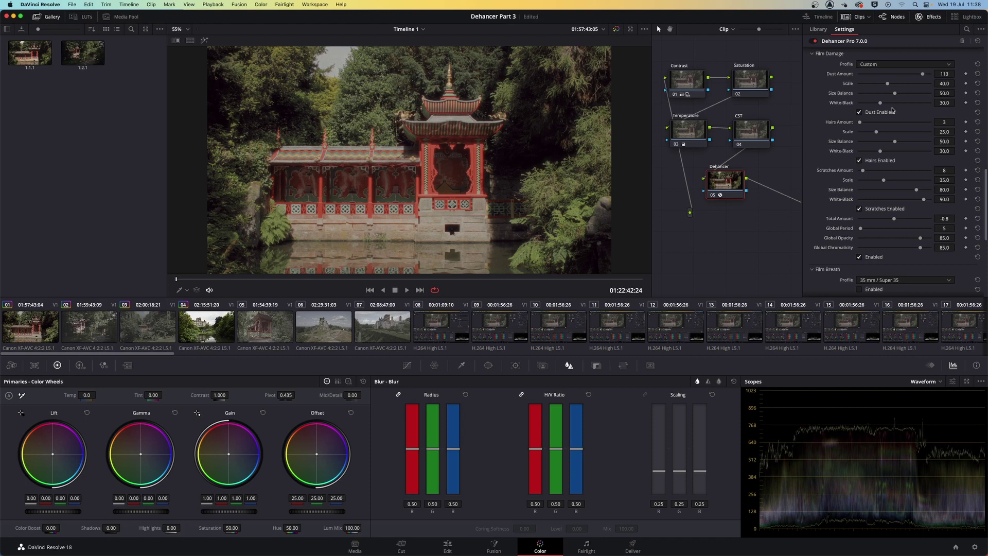
left_click_drag(859, 122, 922, 122)
left_click_drag(863, 171, 913, 180)
left_click_drag(876, 132, 912, 132)
left_click_drag(886, 83, 923, 85)
Step: Raise the Global Chromaticity to 91.6, preview the damage full screen and lower the Global Chromaticity strongly
left_click_drag(920, 248, 925, 250)
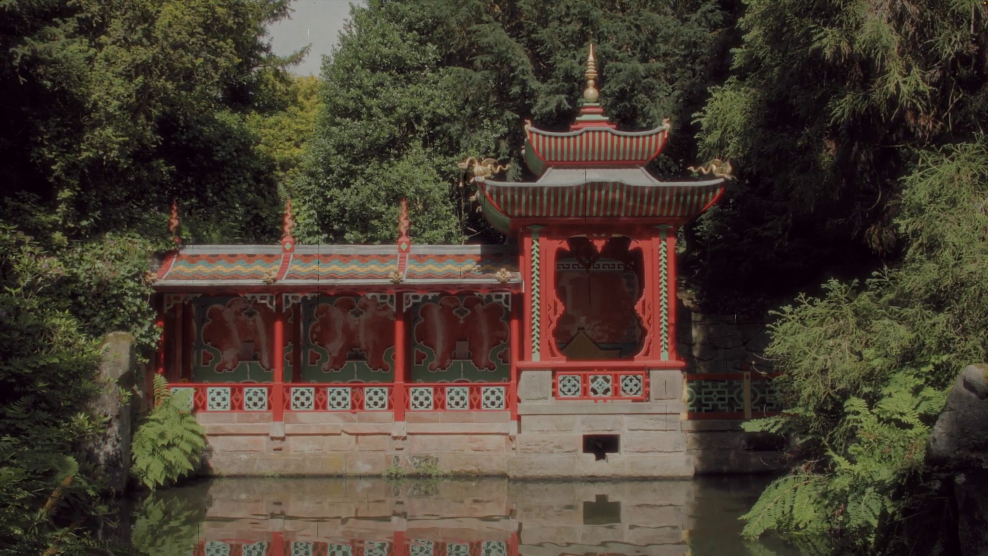
key("Escape")
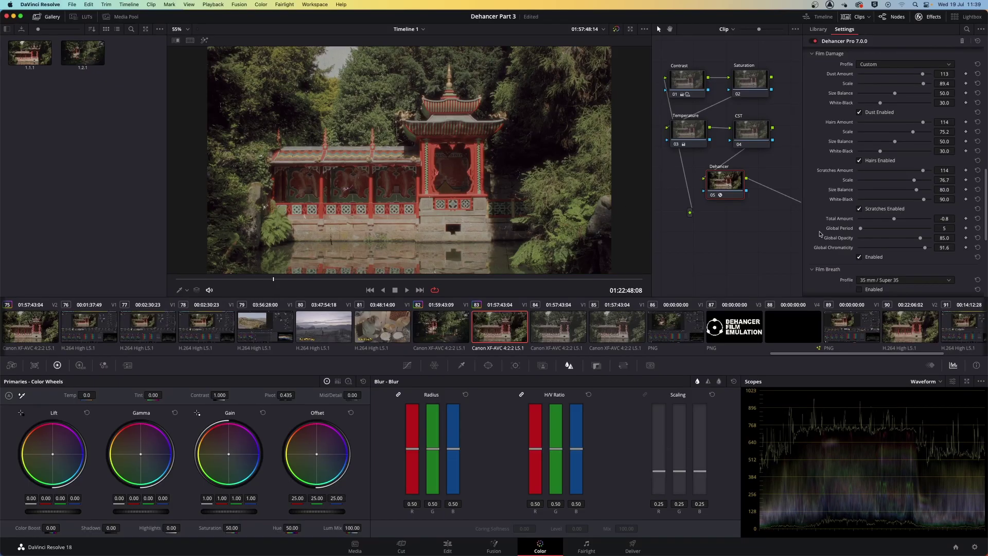
left_click_drag(924, 248, 867, 249)
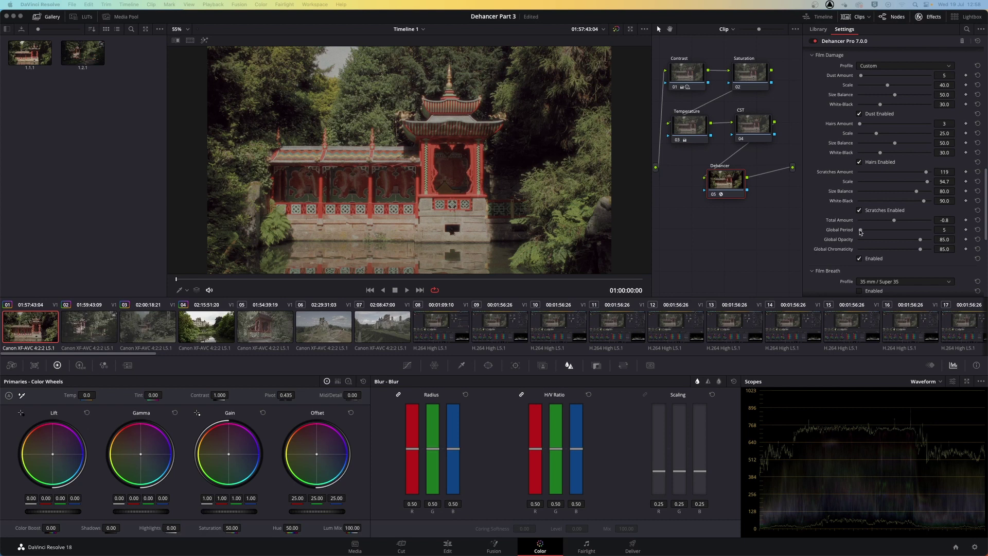
Step: Disable Dust and Hairs, set Scratches White-Black to 48.7 and, after trying 96, set the Global Period to 1
left_click_drag(860, 232, 917, 231)
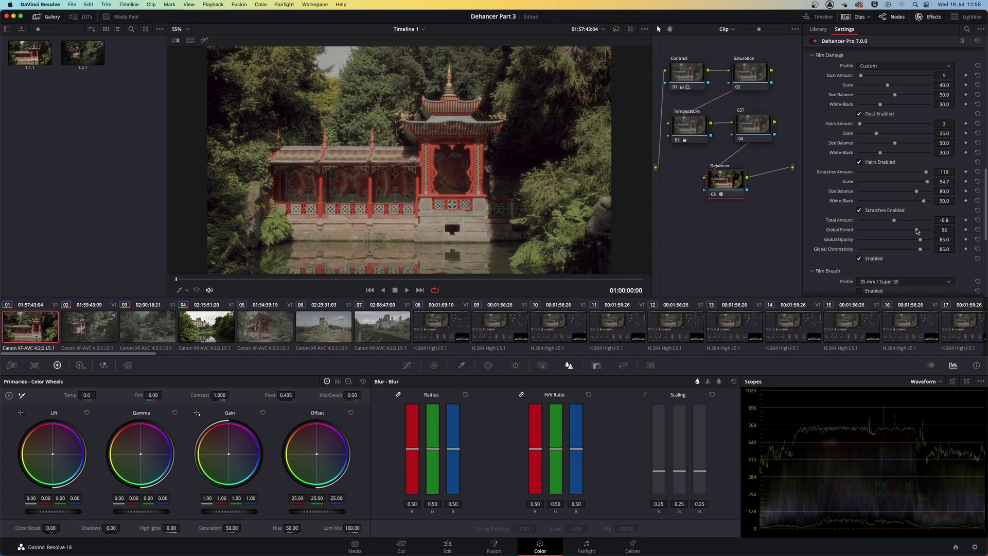
left_click_drag(917, 231, 895, 231)
left_click(859, 113)
left_click(858, 162)
left_click_drag(925, 204, 894, 203)
left_click_drag(896, 232, 858, 232)
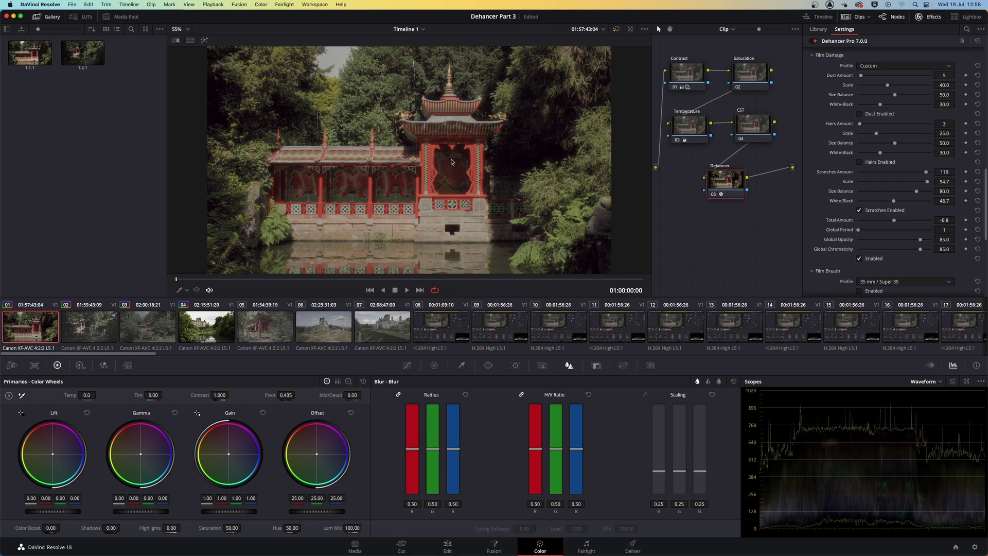
Step: Preview the scratches full screen and raise the Film Damage Global Period close to its maximum
key("super+f")
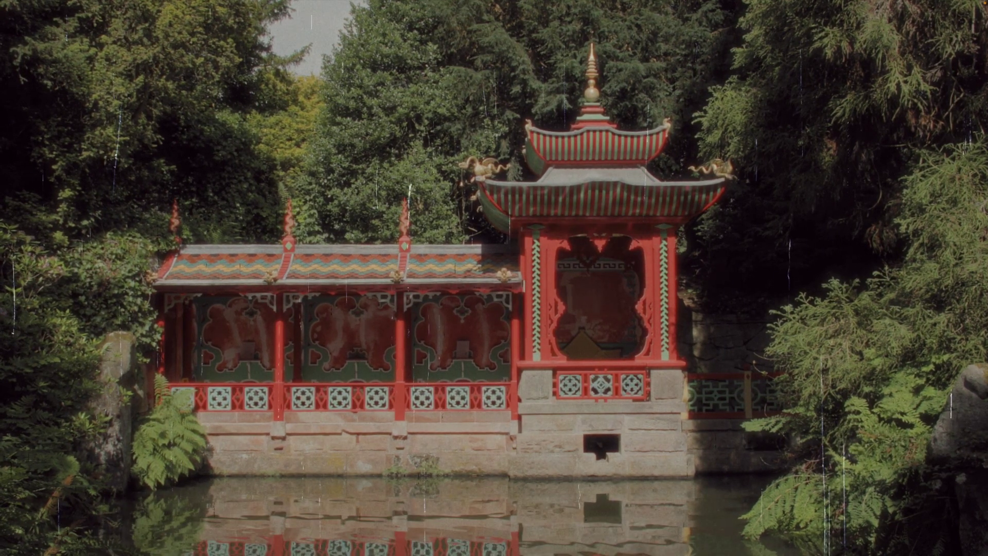
key("Escape")
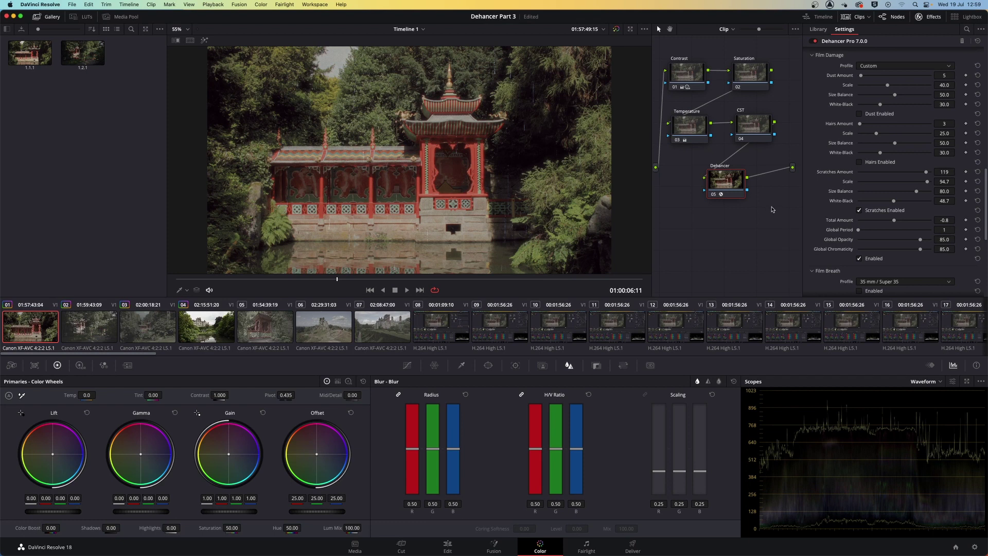
left_click_drag(858, 230, 927, 235)
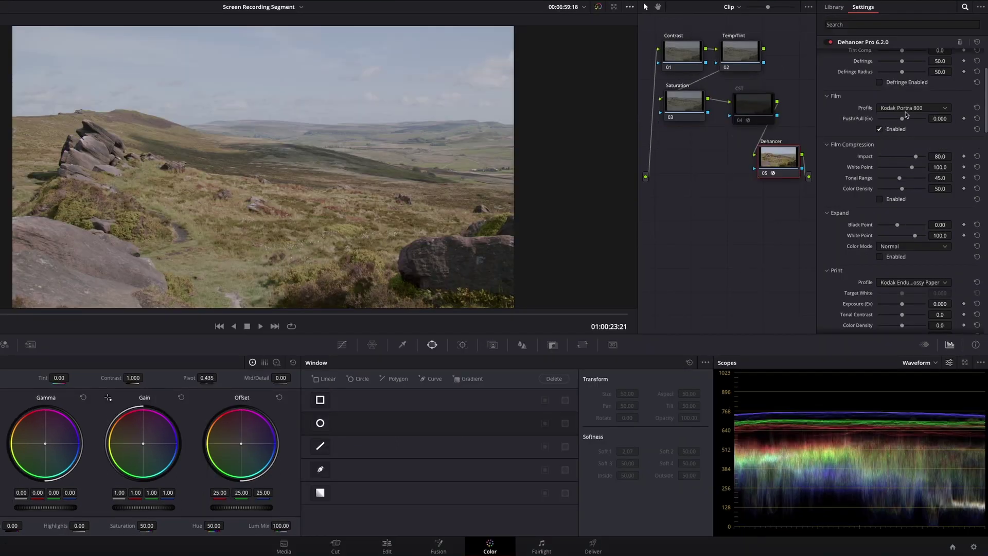
Step: Set the moorland clip's Film profile to Kodak Supra 100 and enable Print
left_click(909, 110)
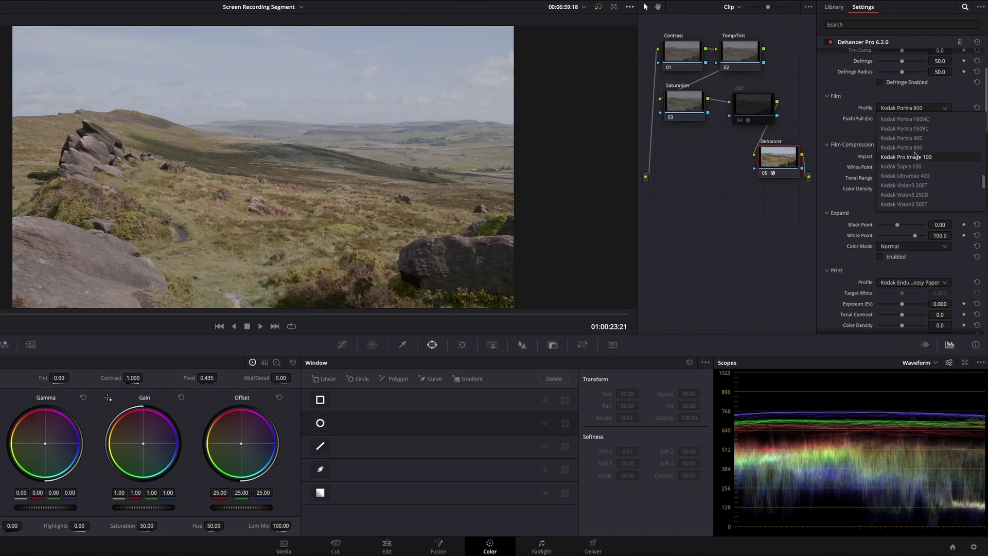
left_click(916, 167)
scroll(985, 121, "down", 5)
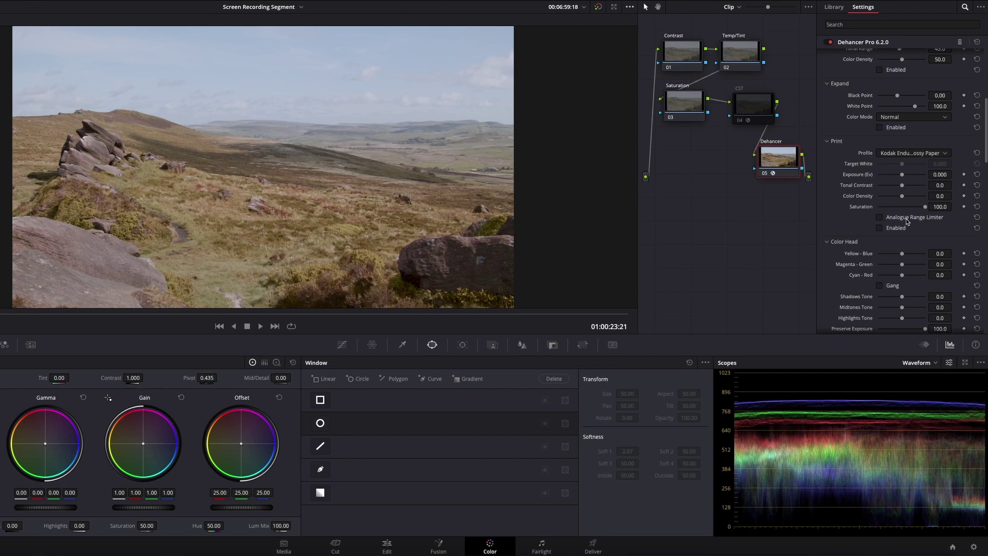
left_click(880, 228)
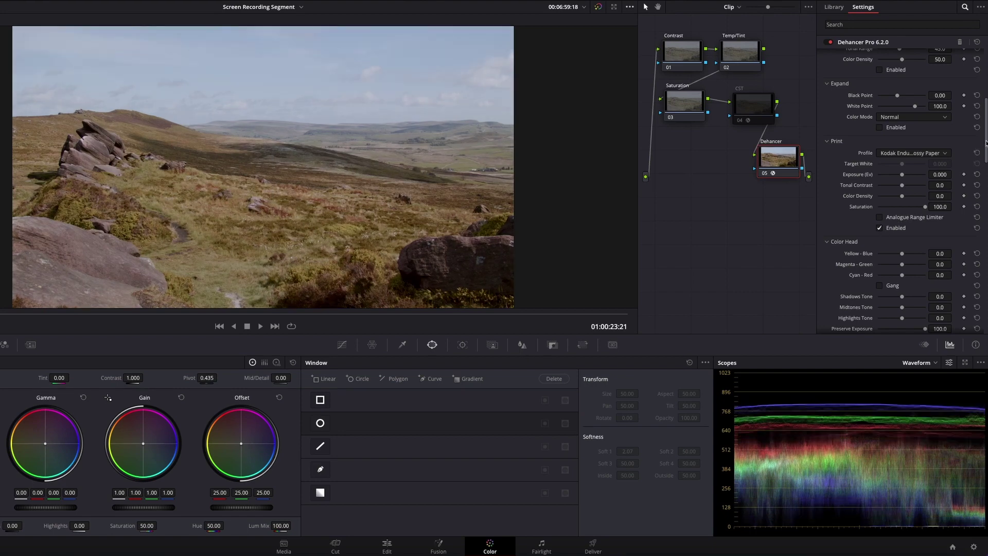